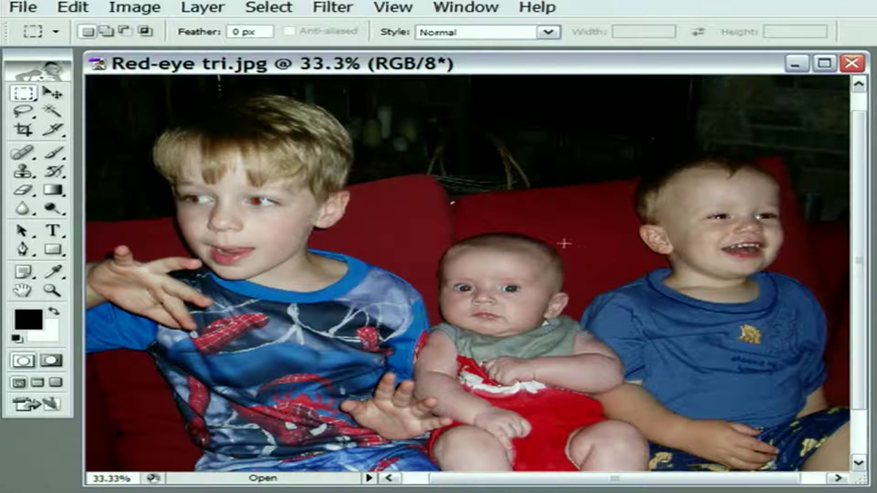
# Step: Examine the eyes of the toddler, the baby and the oldest boy at 100% magnification
pyautogui.click(736, 242)
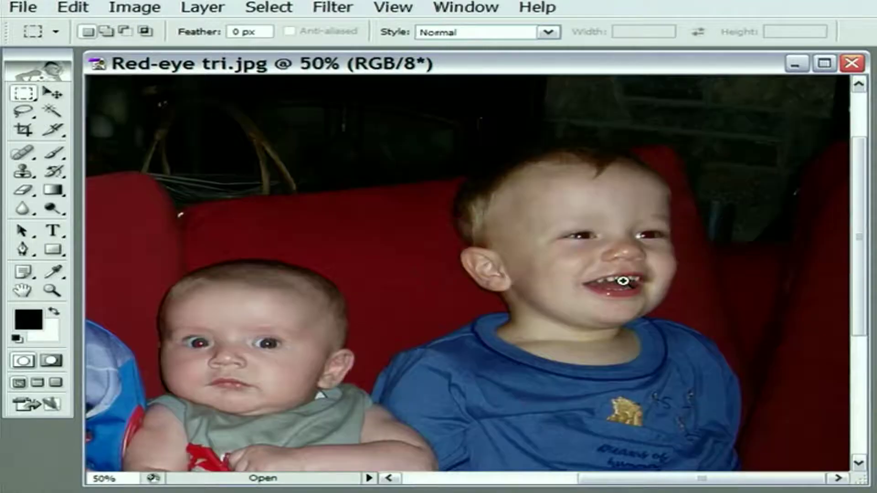
pyautogui.click(612, 280)
pyautogui.click(509, 287)
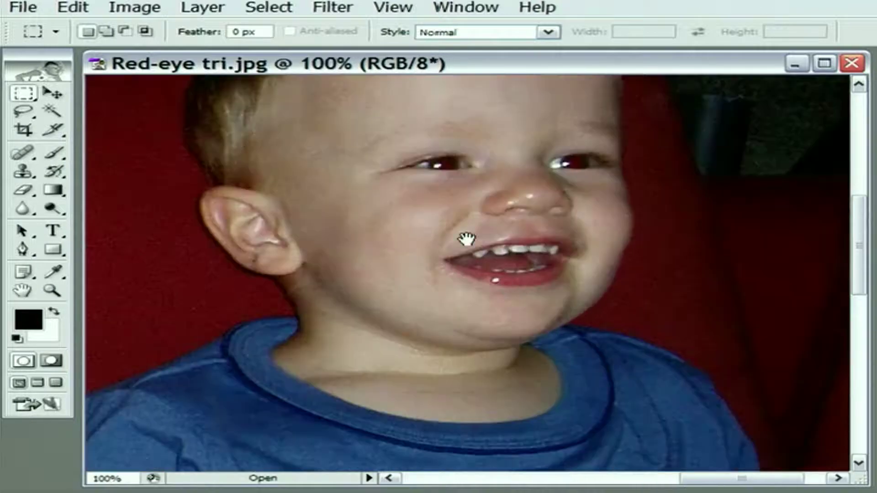
pyautogui.scroll(1, 452, 239)
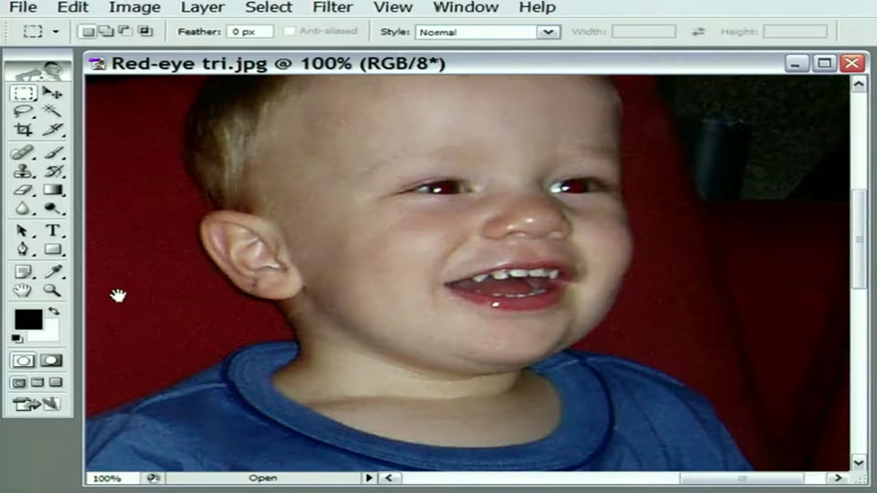
pyautogui.moveTo(118, 296); pyautogui.dragTo(616, 273)
pyautogui.moveTo(272, 342); pyautogui.dragTo(506, 234)
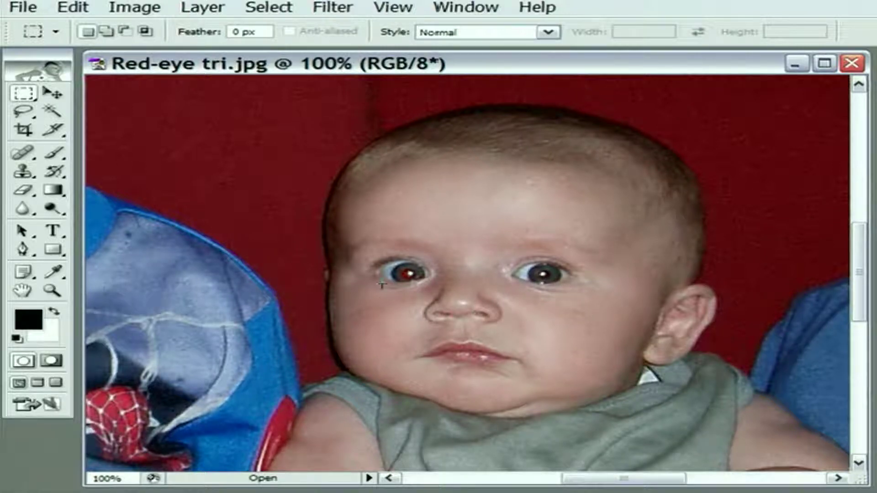
pyautogui.moveTo(140, 192); pyautogui.dragTo(417, 177)
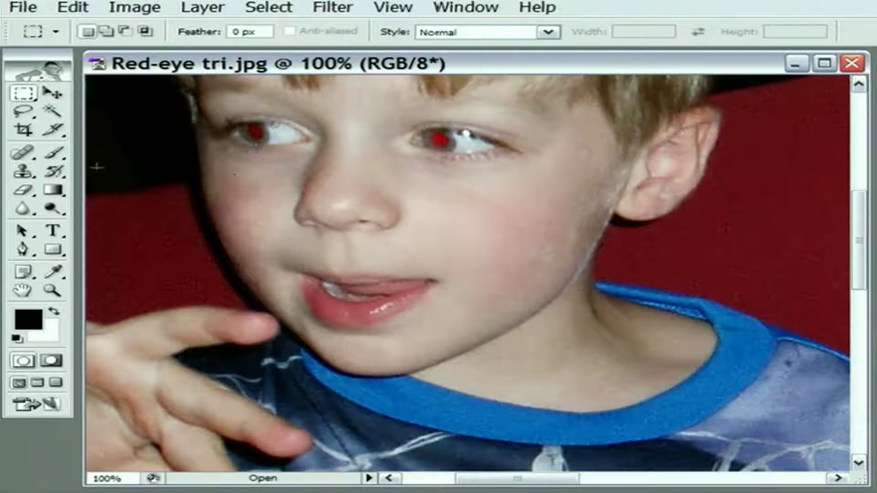
# Step: Open the photo's file info and replace its Description text with "My image"
pyautogui.click(25, 11)
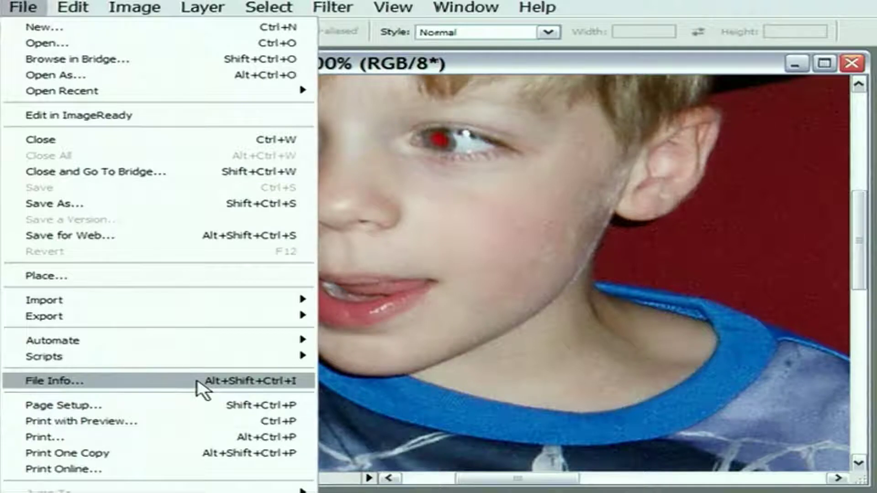
pyautogui.click(201, 389)
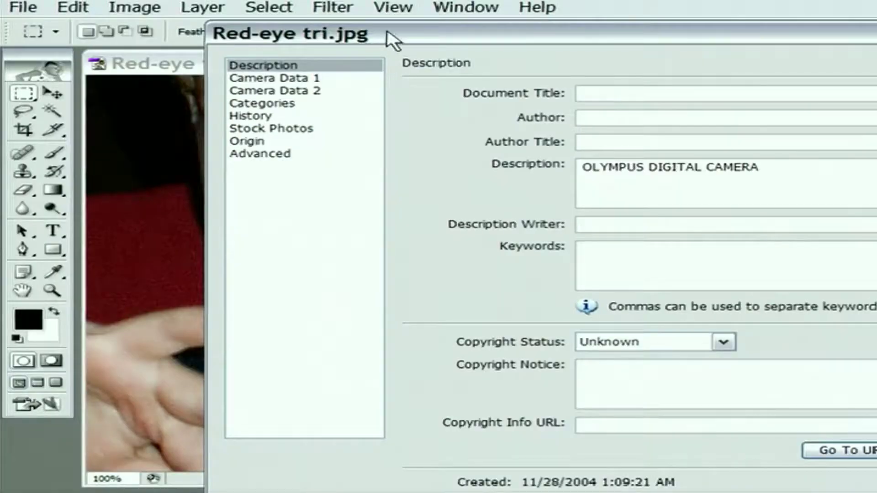
pyautogui.moveTo(391, 40); pyautogui.dragTo(224, 28)
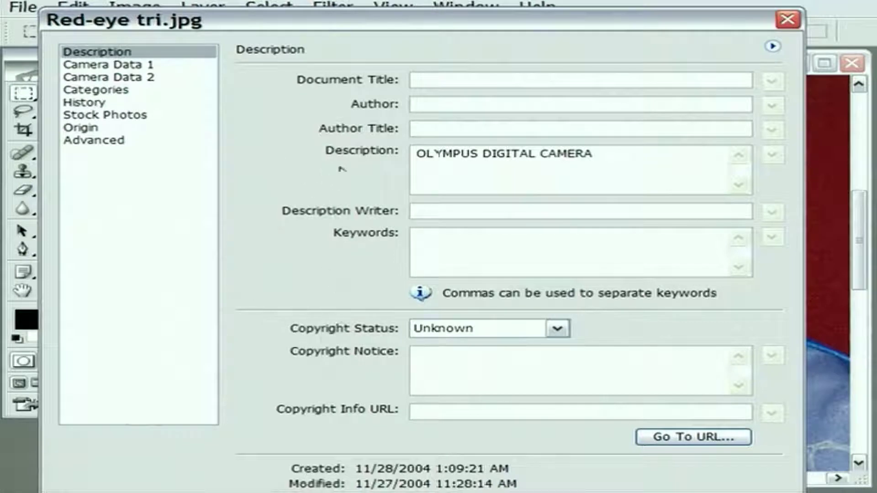
pyautogui.moveTo(601, 155); pyautogui.dragTo(354, 143)
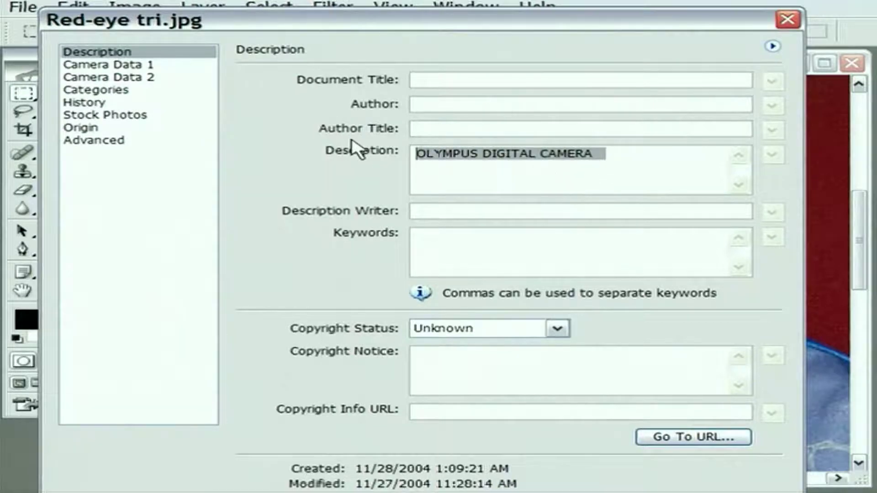
pyautogui.write('My image')
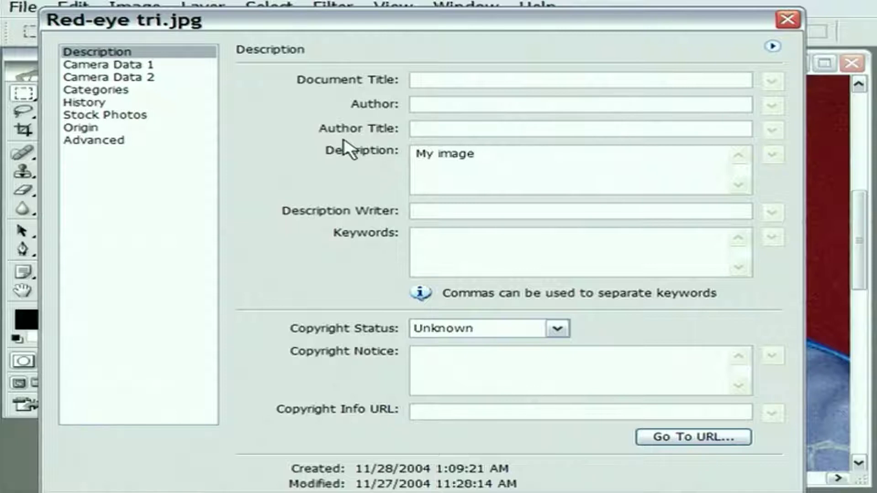
# Step: Review the photo's Camera Data 1 and Camera Data 2, including the flash details, and close the file info
pyautogui.click(98, 66)
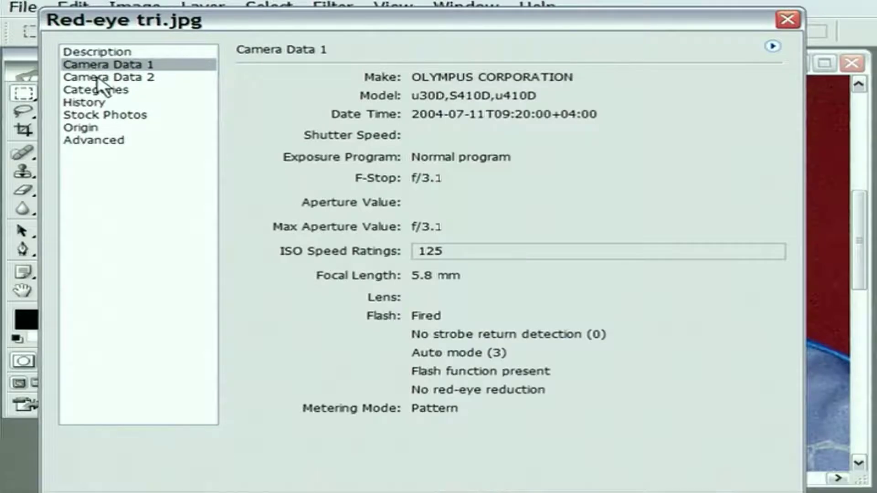
pyautogui.click(100, 78)
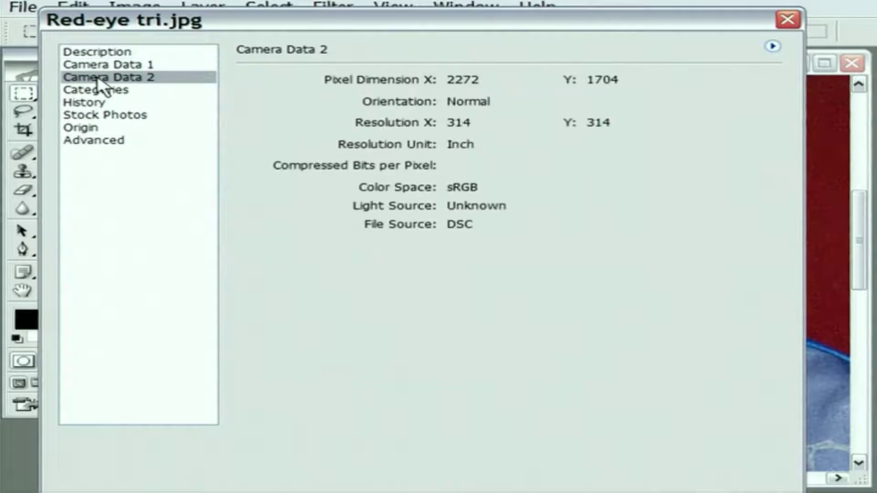
pyautogui.click(176, 65)
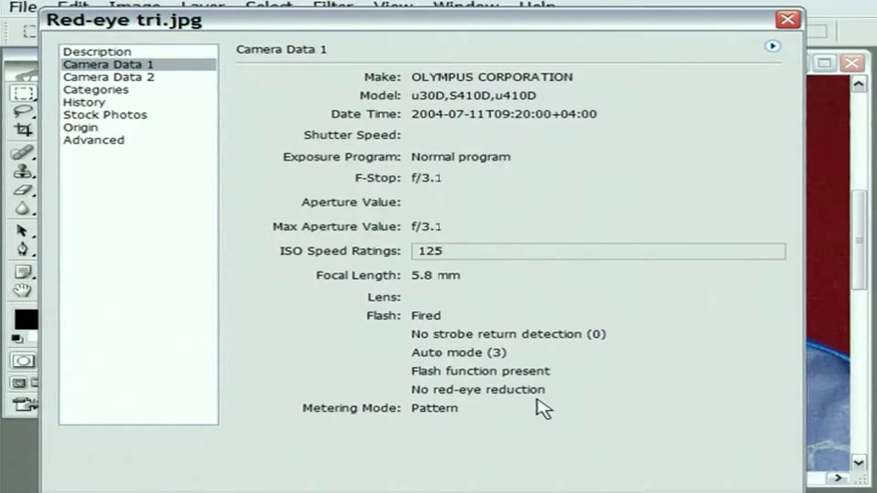
pyautogui.click(787, 20)
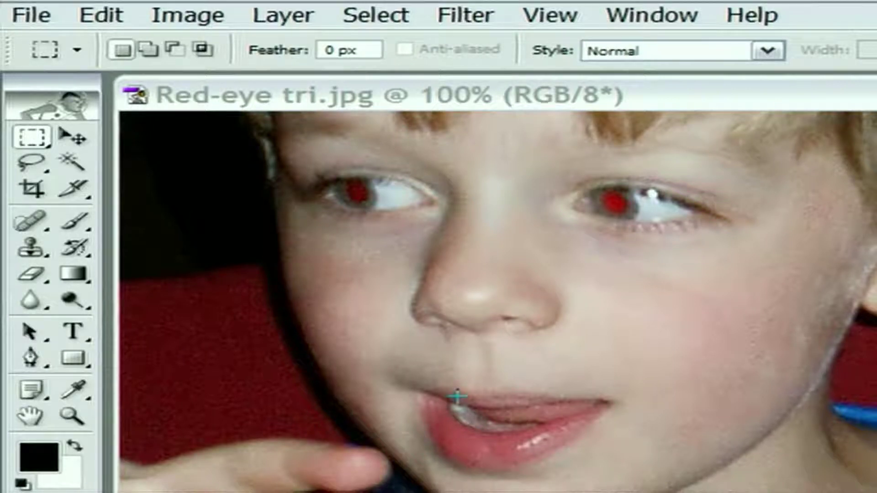
# Step: Correct the oldest boy's red pupil in the eye farther from his ear using the Red Eye tool at 200% magnification
pyautogui.click(45, 229)
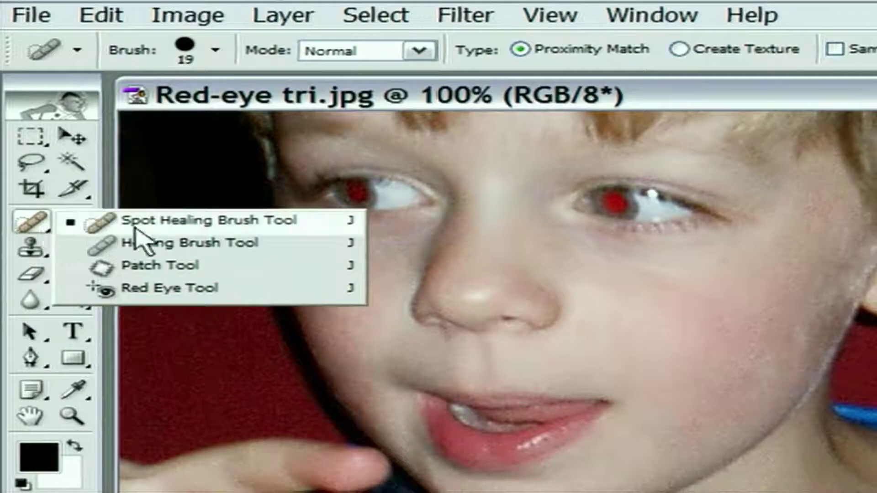
pyautogui.click(226, 294)
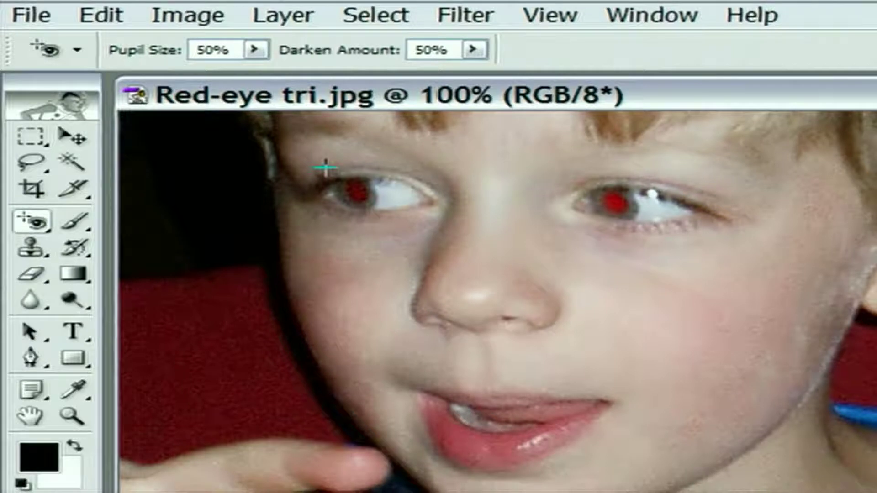
pyautogui.hotkey('ctrl', '+')
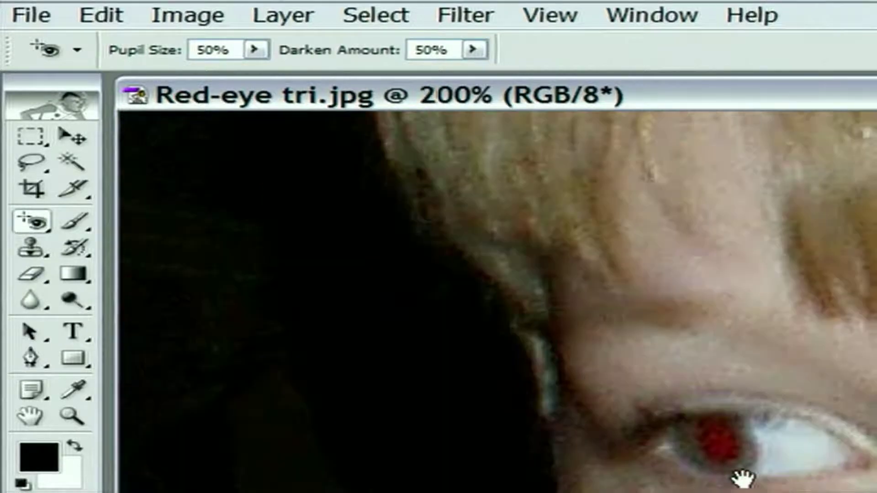
pyautogui.moveTo(740, 476); pyautogui.dragTo(379, 258)
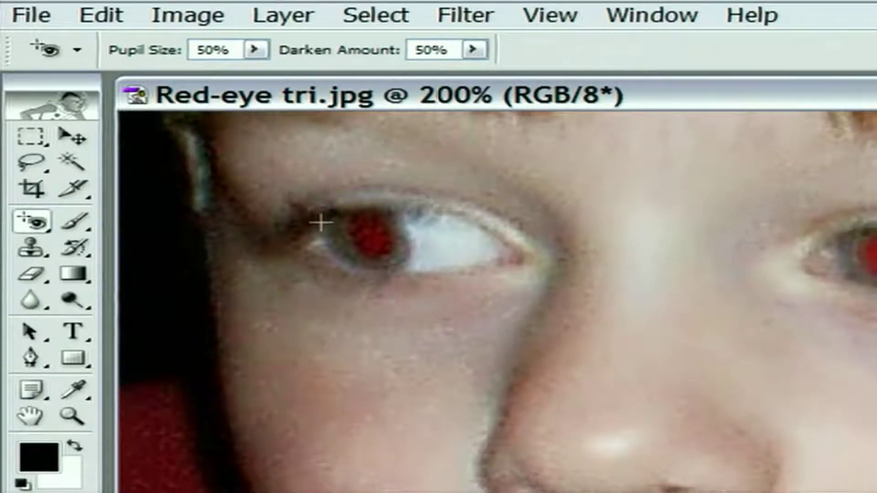
pyautogui.click(365, 241)
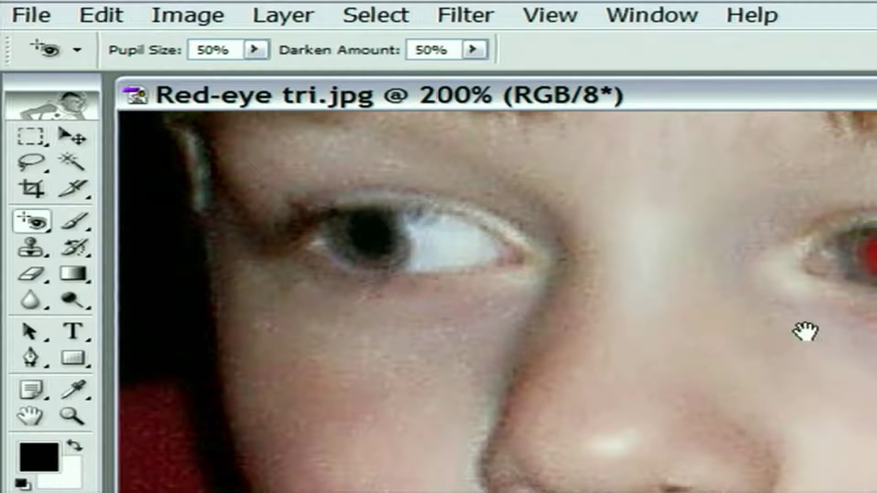
# Step: Test the Red Eye tool from several spots around the boy's other eye, undoing the trials, and correct its red pupil
pyautogui.moveTo(803, 333); pyautogui.dragTo(335, 296)
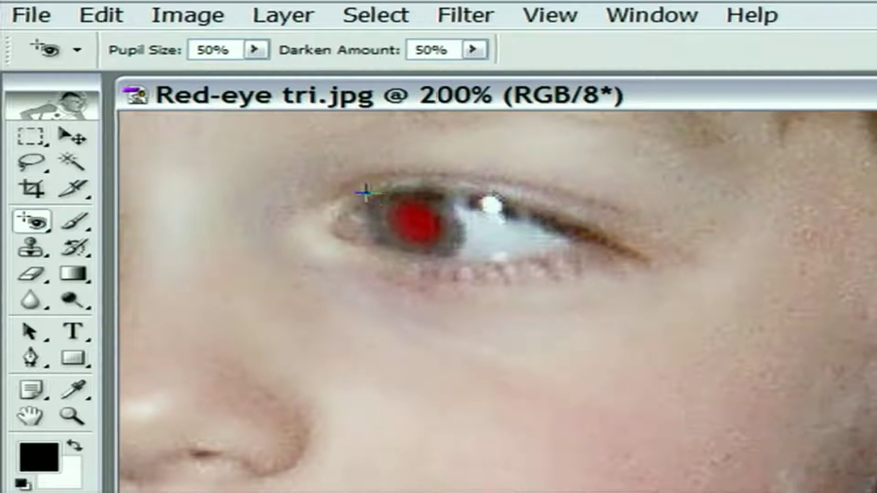
pyautogui.click(363, 192)
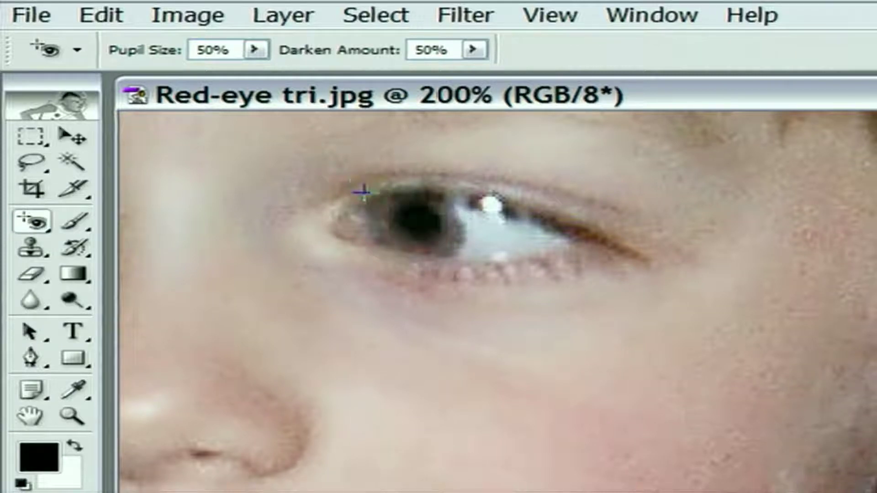
pyautogui.hotkey('ctrl', 'z')
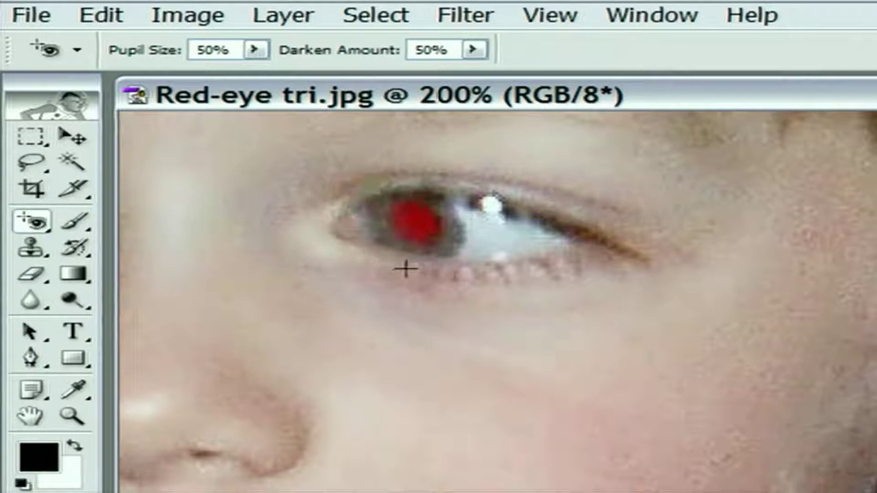
pyautogui.click(406, 269)
pyautogui.hotkey('ctrl', 'z')
pyautogui.click(486, 251)
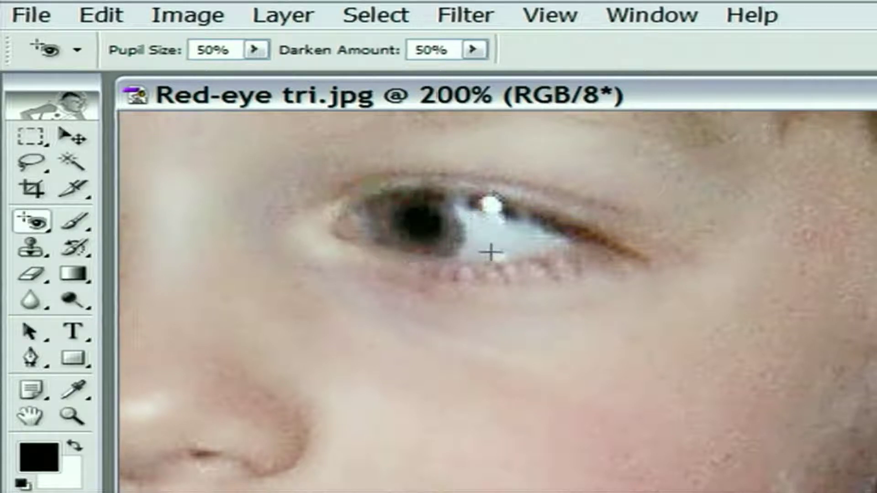
pyautogui.hotkey('ctrl', 'z')
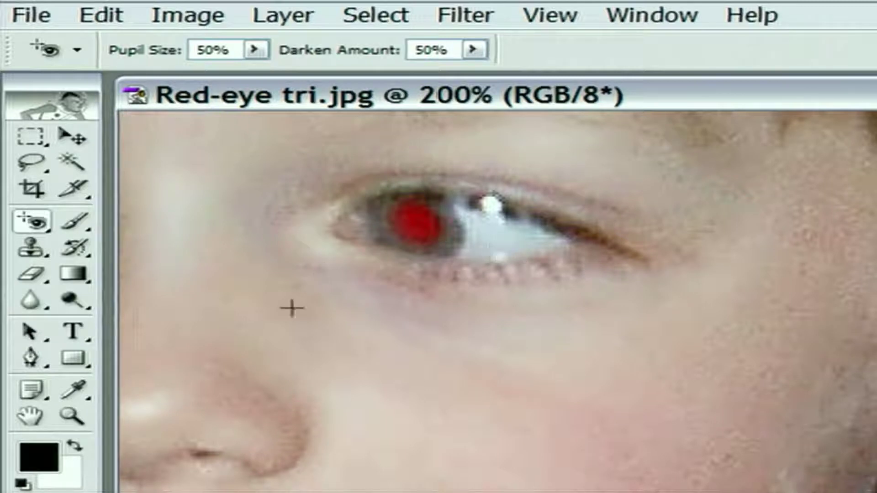
pyautogui.click(215, 440)
pyautogui.click(364, 196)
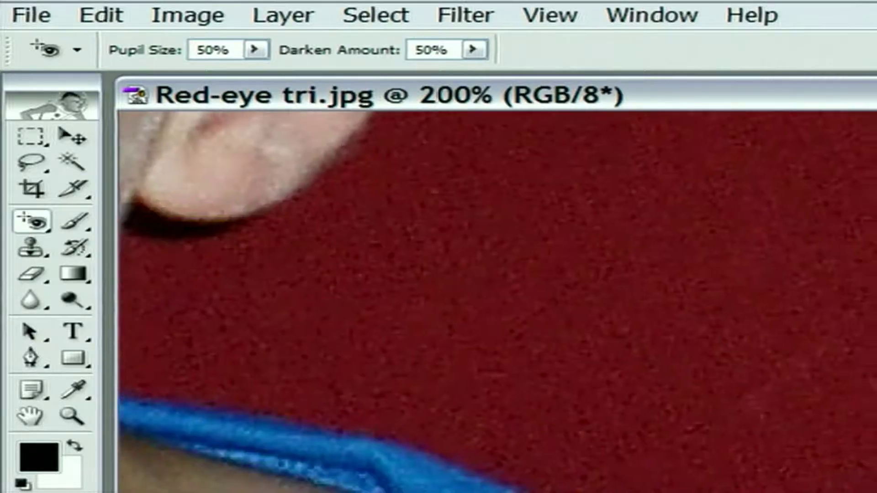
# Step: Try the Red Eye tool on the baby's bright red pupil, from a spot beside the eye and with a box around the pupil
pyautogui.moveTo(336, 149); pyautogui.dragTo(256, 201)
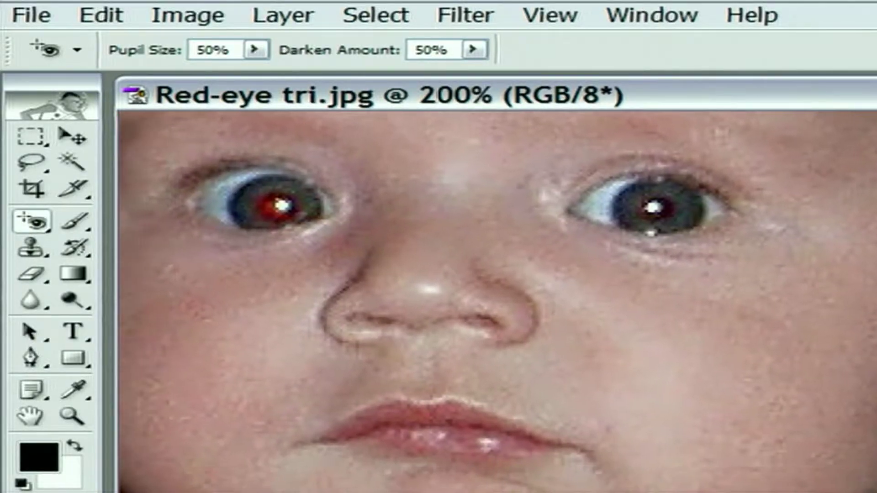
pyautogui.click(231, 158)
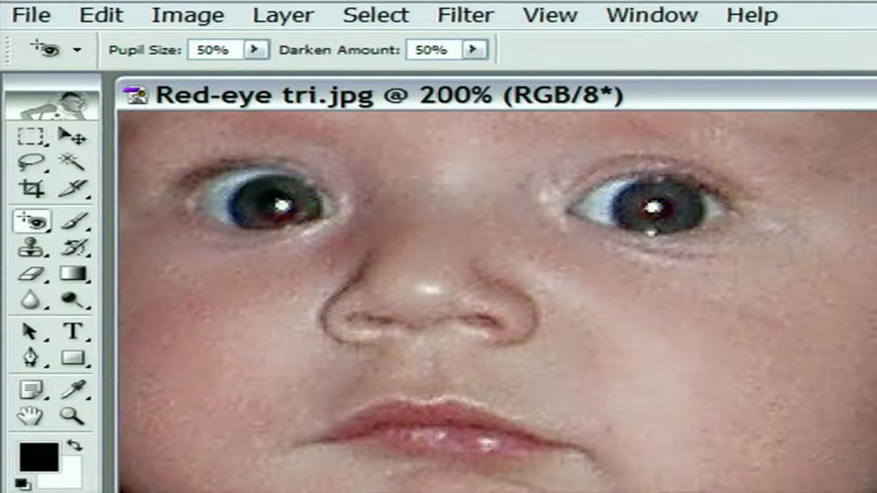
pyautogui.hotkey('ctrl', 'z')
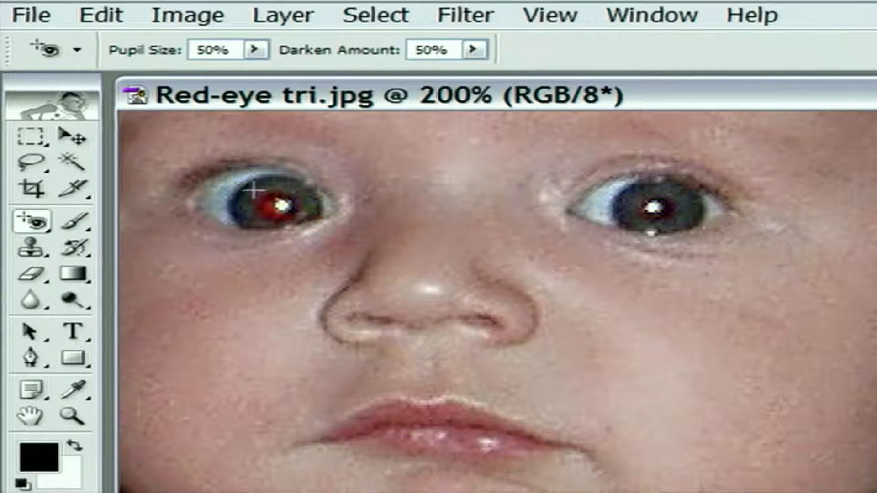
pyautogui.moveTo(253, 189); pyautogui.dragTo(301, 223)
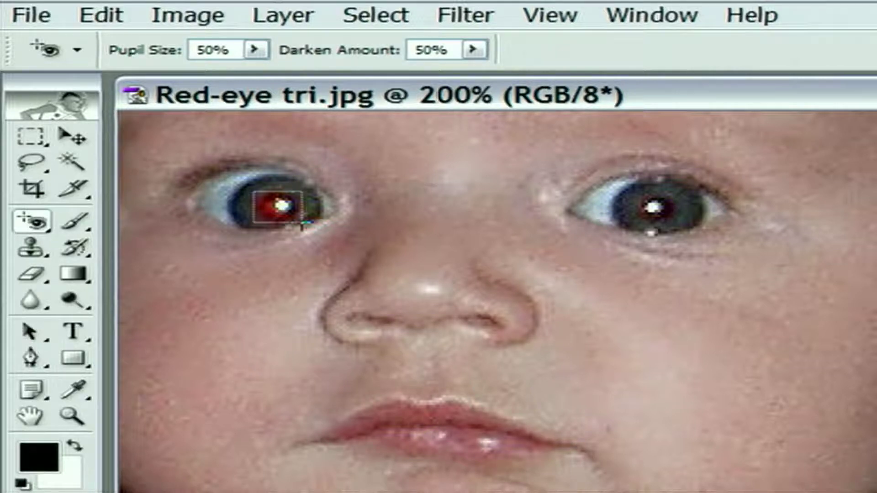
pyautogui.moveTo(301, 224); pyautogui.dragTo(301, 224)
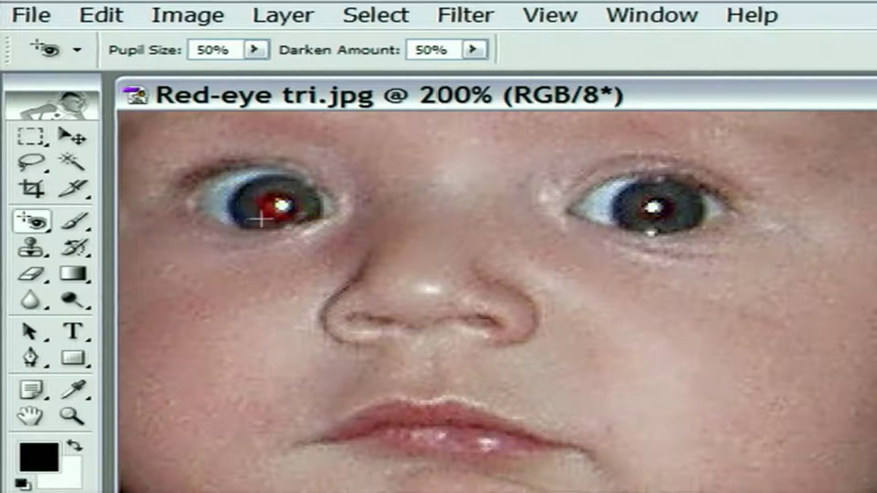
# Step: Set the Red Eye tool's Pupil Size to 100% and correct the baby's bright red pupil with a box around it
pyautogui.click(254, 49)
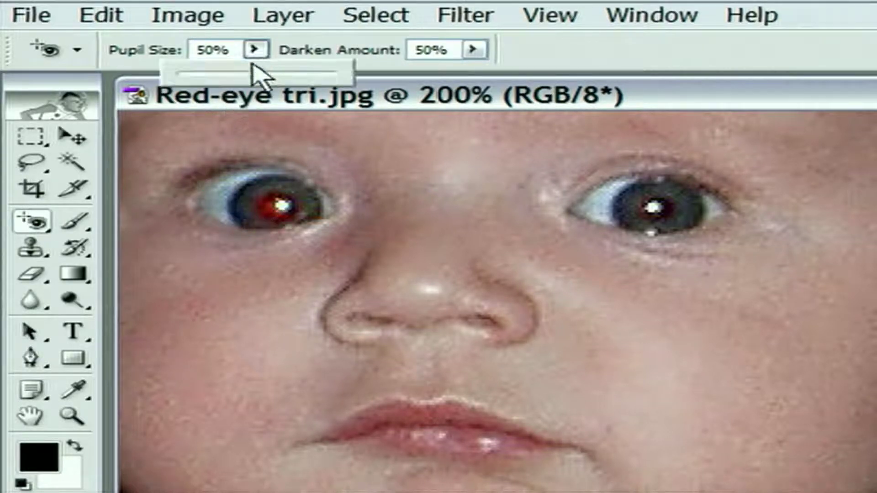
pyautogui.moveTo(258, 74); pyautogui.dragTo(341, 74)
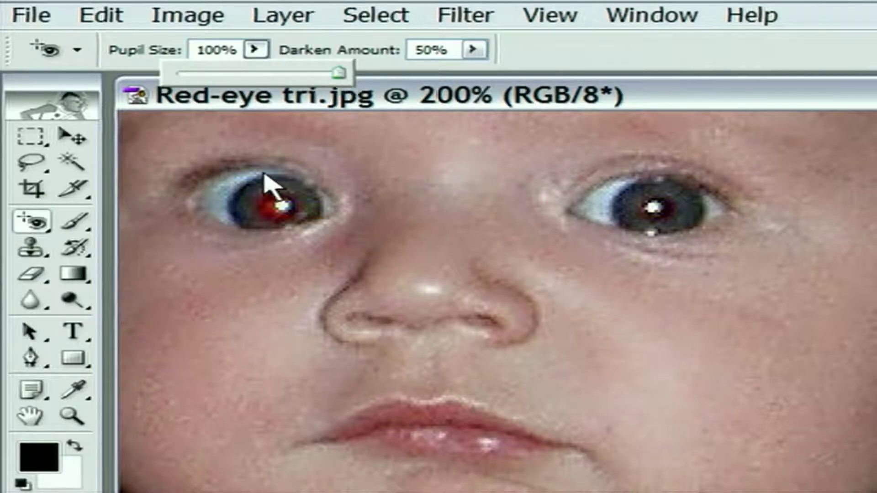
pyautogui.click(253, 183)
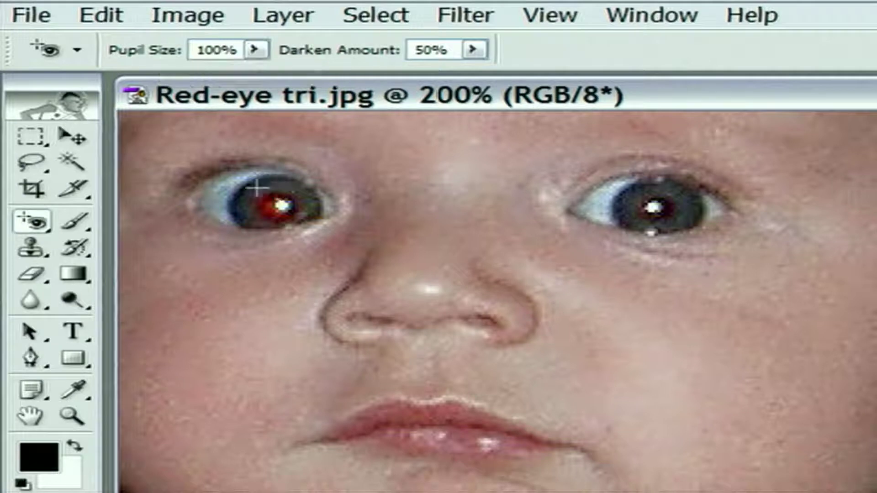
pyautogui.moveTo(250, 184); pyautogui.dragTo(303, 224)
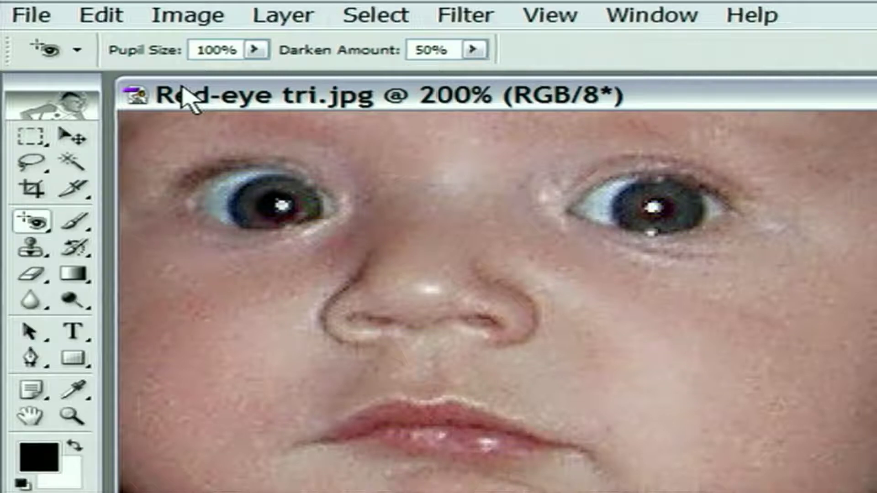
pyautogui.press('Return')
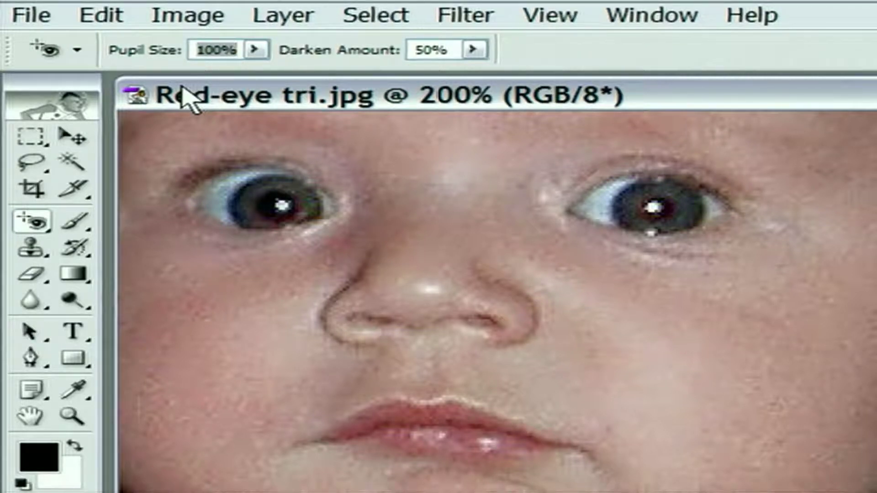
# Step: Set the Red Eye tool's Pupil Size to 50% and correct the red remaining around the pupil of the baby's left eye
pyautogui.write('50')
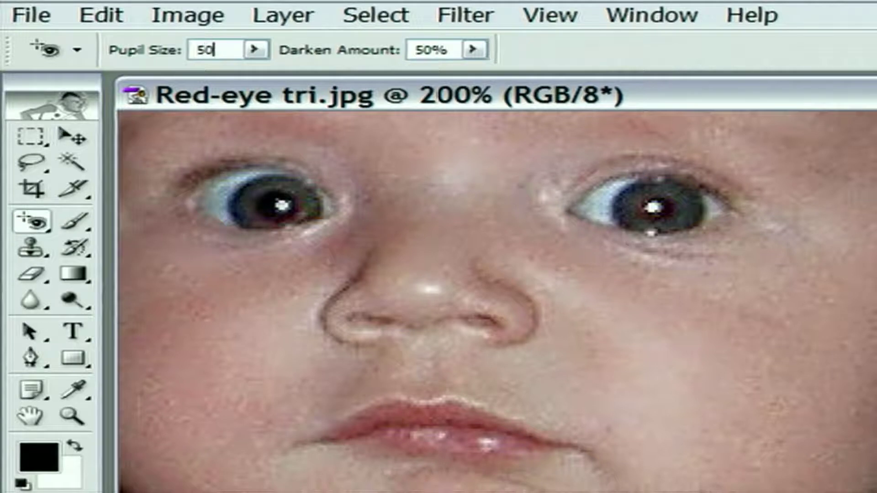
pyautogui.press('Tab')
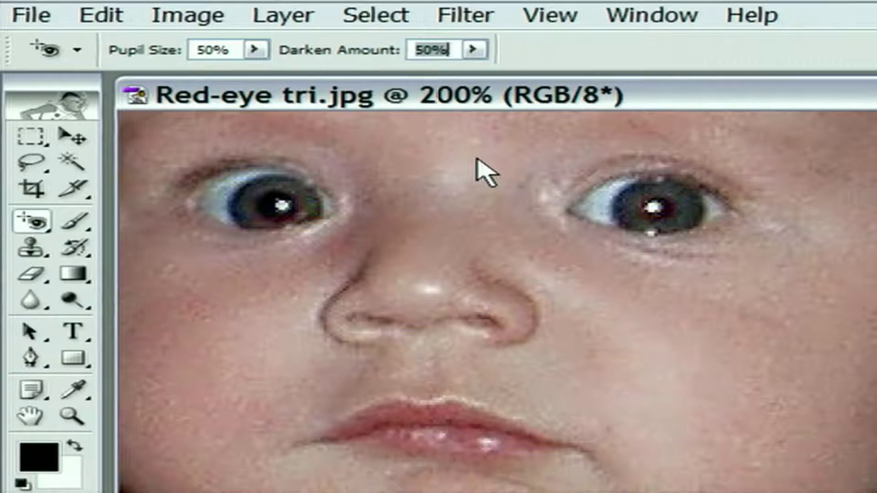
pyautogui.press('Return')
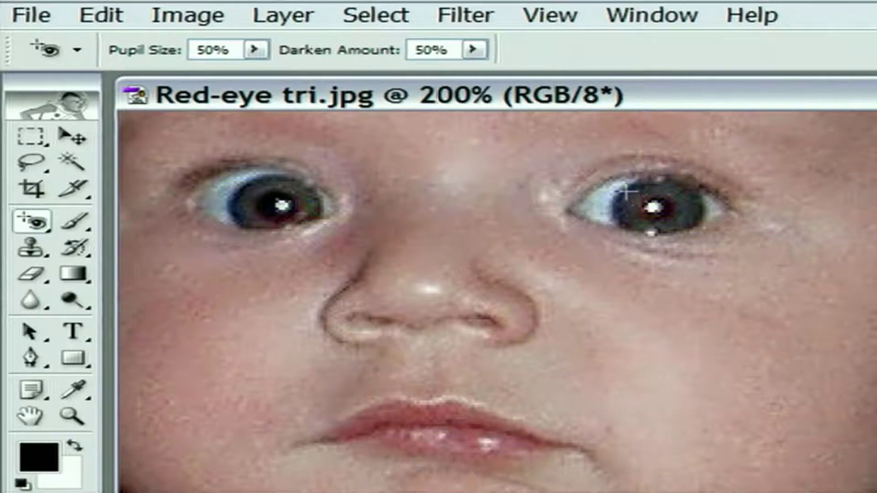
pyautogui.moveTo(626, 193); pyautogui.dragTo(694, 230)
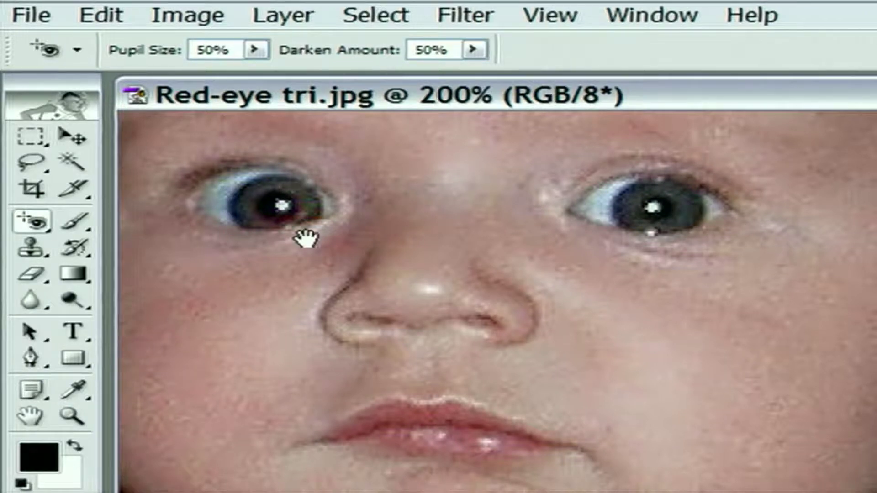
# Step: Magnify the baby's right eye to 300% and set the Brush tool's master diameter to 21 px
pyautogui.moveTo(305, 237); pyautogui.dragTo(427, 238)
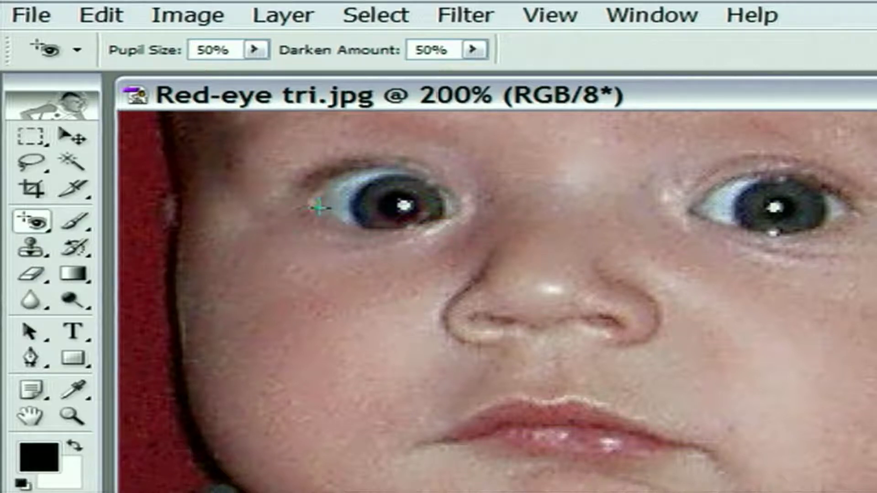
pyautogui.keyDown('ctrl'); pyautogui.click(459, 239); pyautogui.keyUp('ctrl')
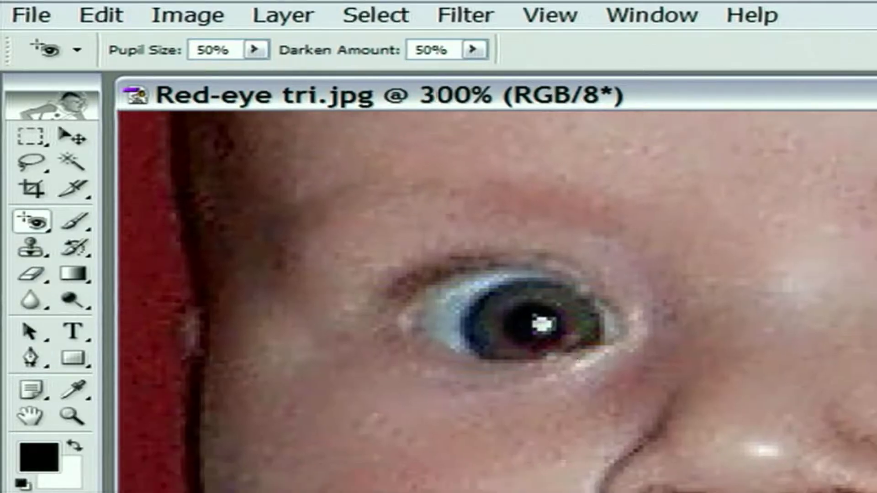
pyautogui.moveTo(568, 353); pyautogui.dragTo(372, 221)
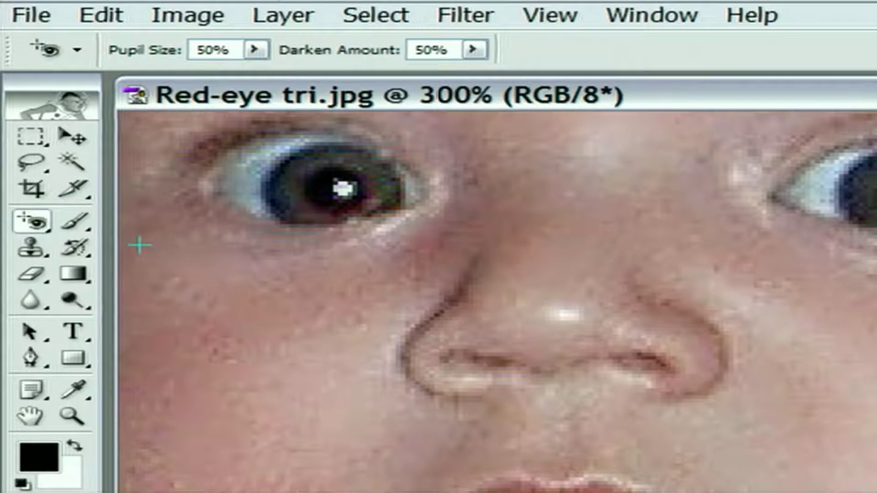
pyautogui.click(83, 229)
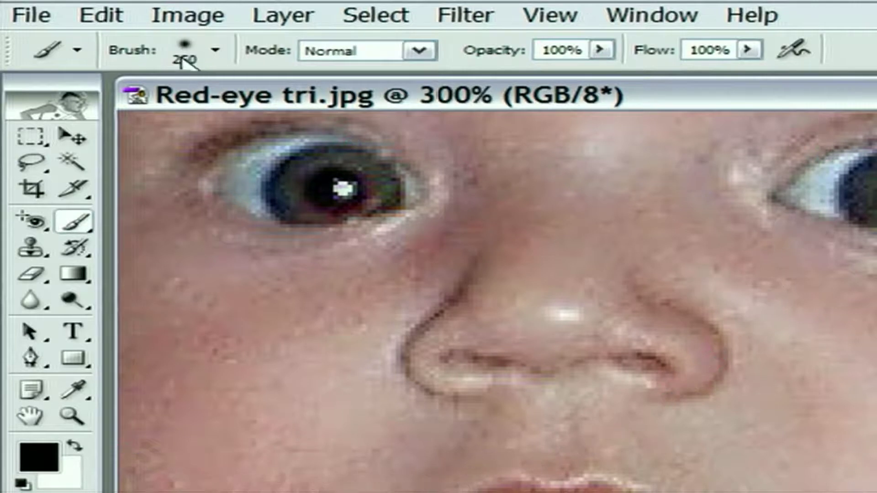
pyautogui.click(216, 51)
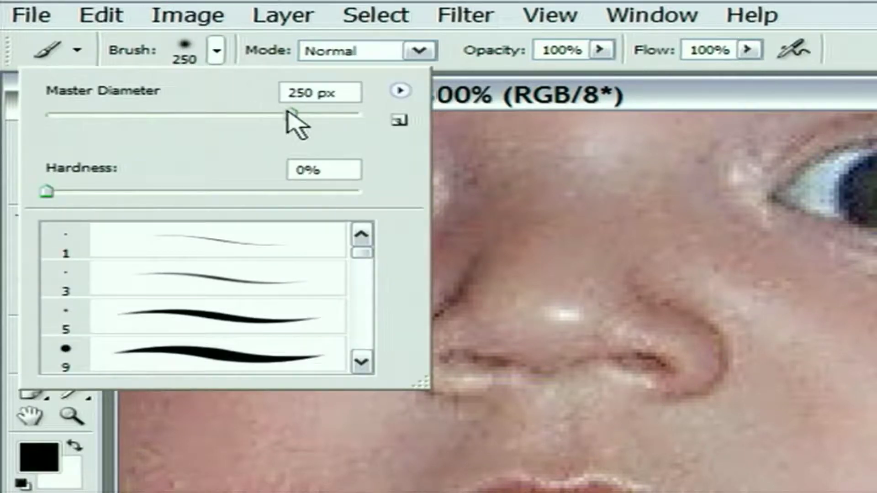
pyautogui.moveTo(289, 114); pyautogui.dragTo(78, 114)
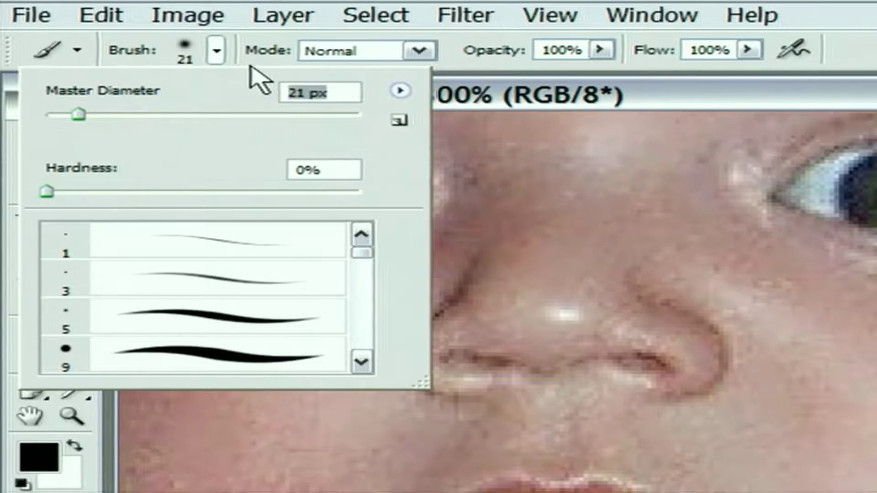
# Step: Choose the Soft Round 21 pixels preset for the Brush tool
pyautogui.click(215, 51)
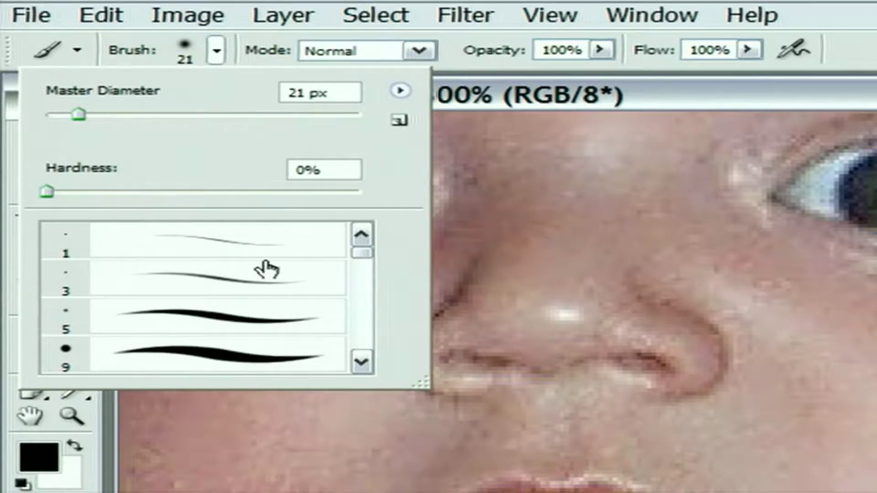
pyautogui.click(361, 363)
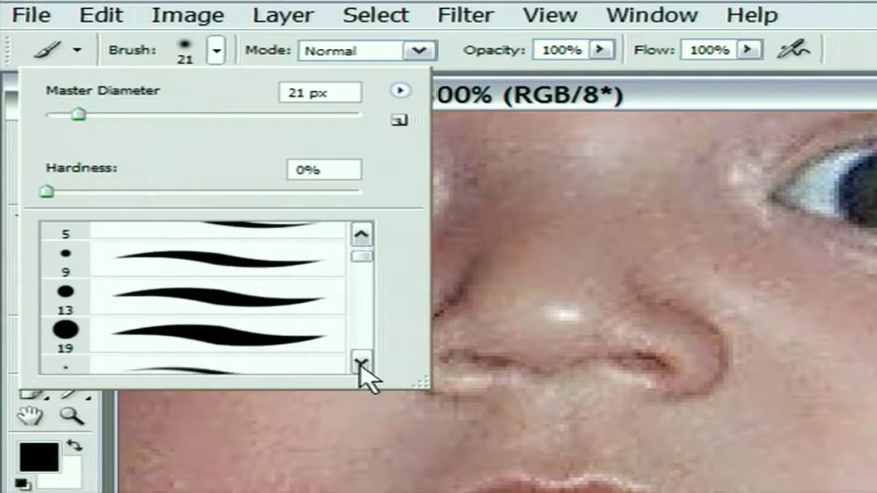
pyautogui.click(361, 363)
pyautogui.click(361, 363)
pyautogui.click(361, 363)
pyautogui.click(361, 363)
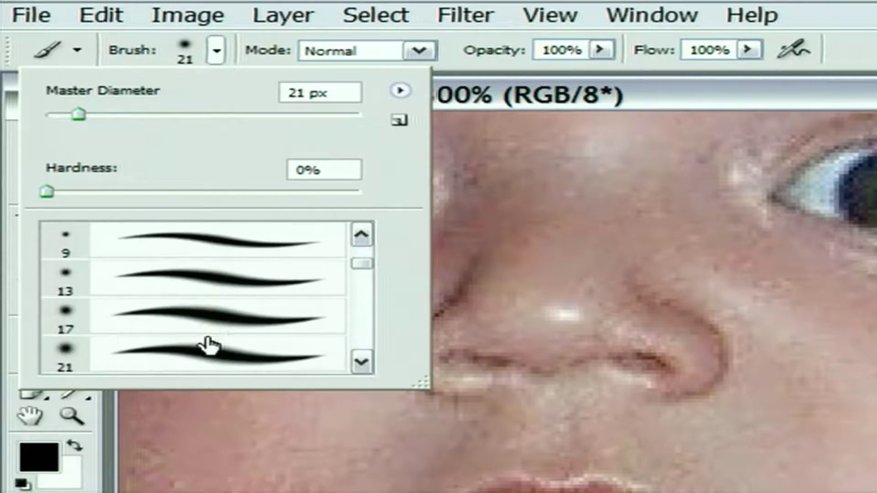
pyautogui.click(210, 368)
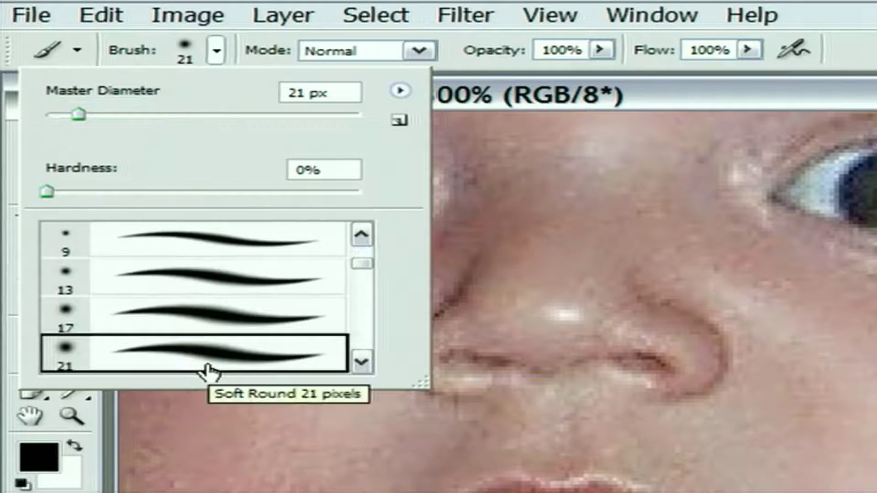
pyautogui.click(453, 298)
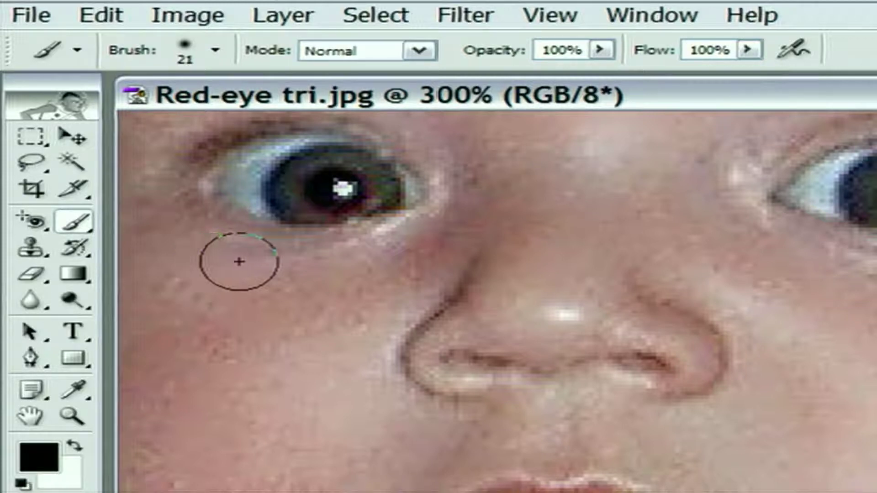
# Step: Test the black brush with one stroke under the baby's right eye and another across the cheek, undoing each
pyautogui.moveTo(221, 254)
pyautogui.mouseDown()
pyautogui.moveTo(384, 295)
pyautogui.moveTo(461, 271)
pyautogui.moveTo(544, 272)
pyautogui.mouseUp()
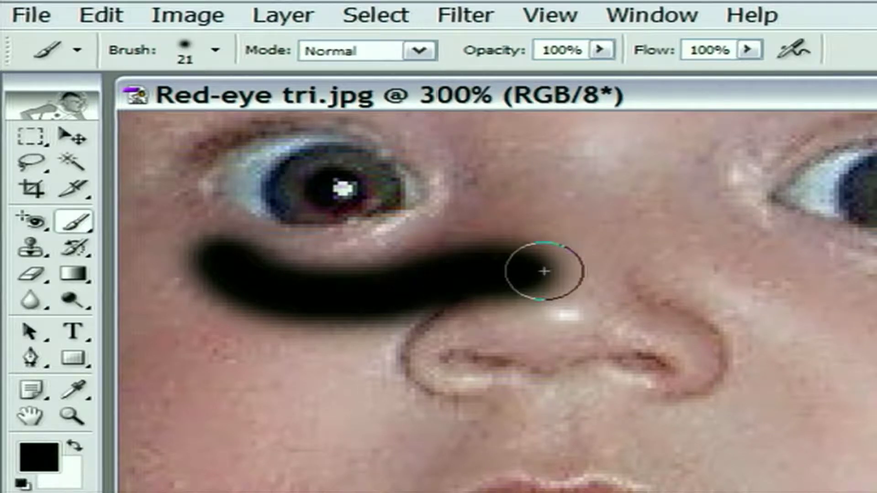
pyautogui.hotkey('ctrl', 'z')
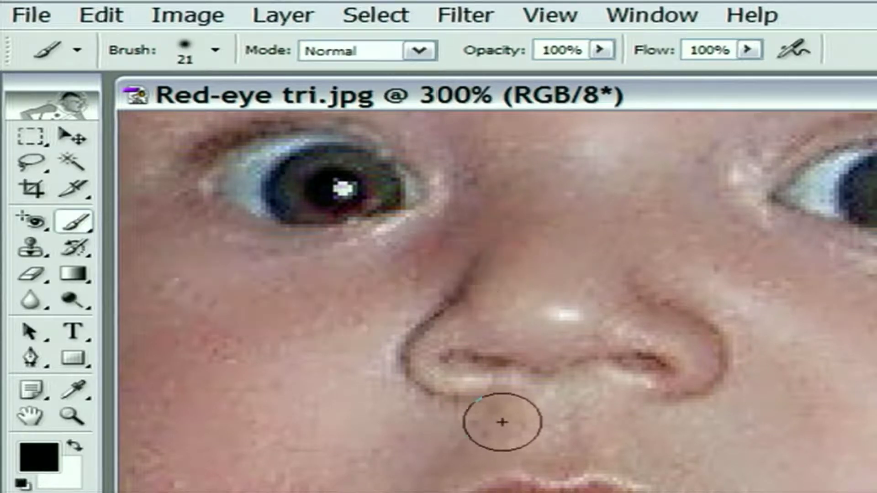
pyautogui.moveTo(544, 414)
pyautogui.mouseDown()
pyautogui.moveTo(488, 413)
pyautogui.moveTo(274, 465)
pyautogui.moveTo(185, 432)
pyautogui.moveTo(222, 374)
pyautogui.moveTo(297, 376)
pyautogui.mouseUp()
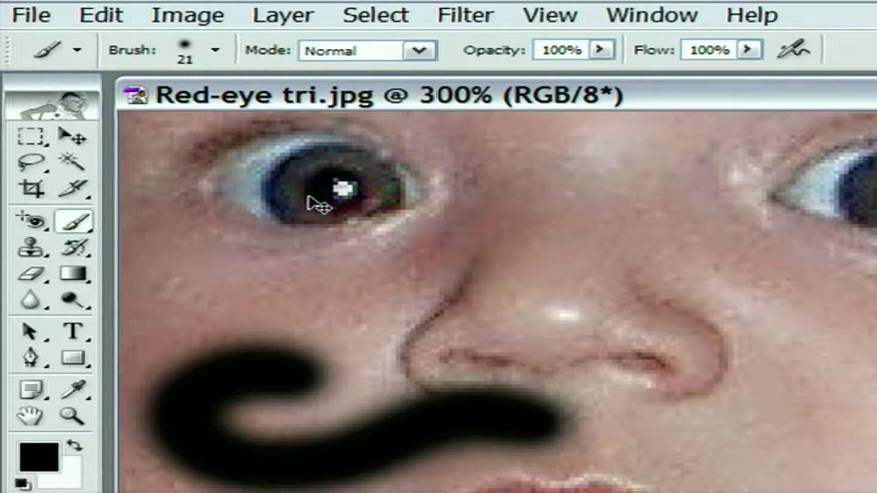
pyautogui.hotkey('ctrl', 'z')
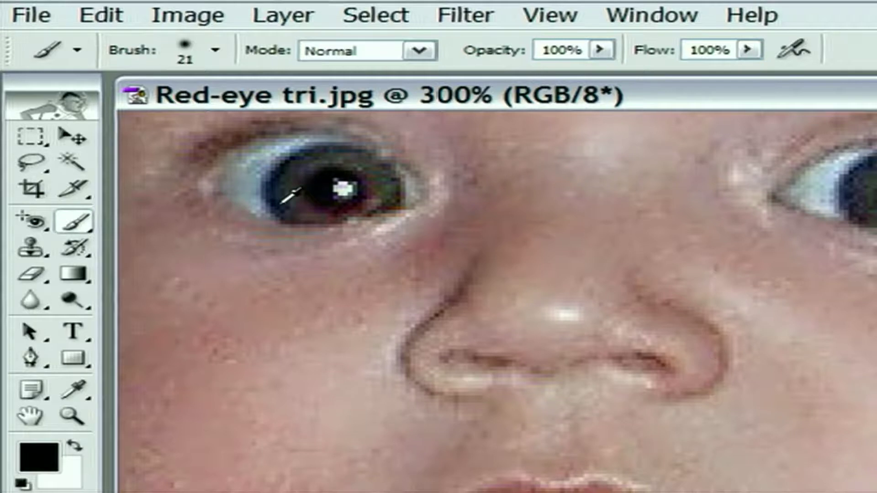
# Step: Sample the dark blue at the edge of the baby's right iris, try painting over the eye in Normal mode, and undo it
pyautogui.keyDown('alt'); pyautogui.click(282, 202); pyautogui.keyUp('alt')
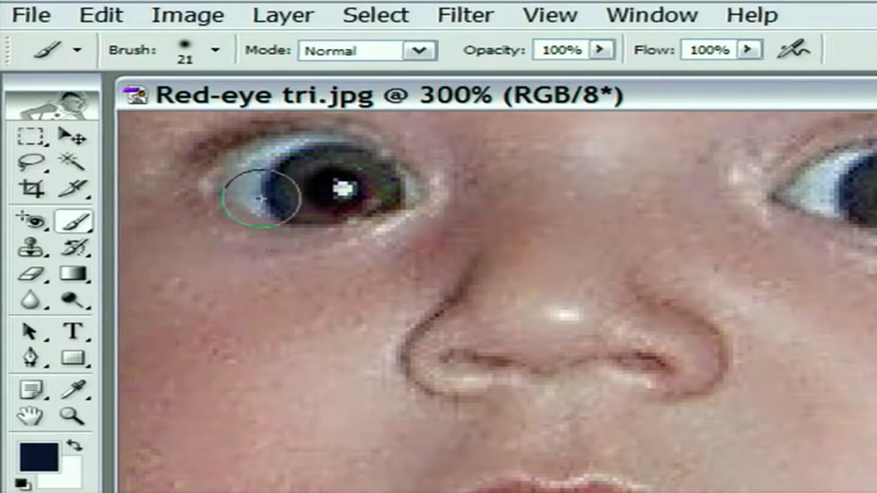
pyautogui.moveTo(274, 179)
pyautogui.mouseDown()
pyautogui.moveTo(347, 196)
pyautogui.moveTo(366, 191)
pyautogui.mouseUp()
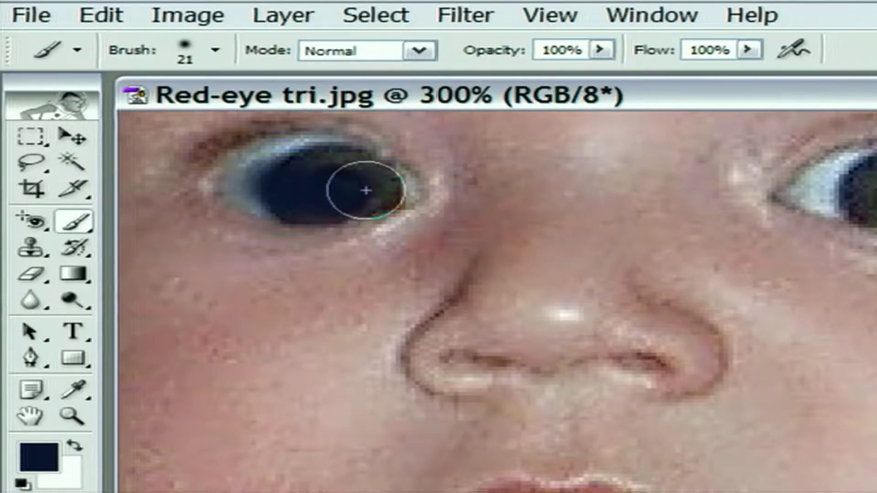
pyautogui.click(366, 191)
pyautogui.hotkey('ctrl', 'alt', 'z')
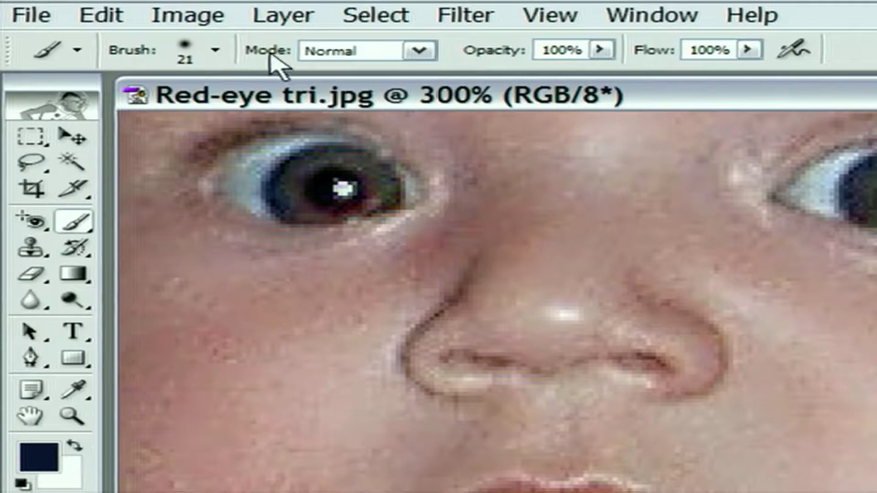
# Step: Set the brush's blending mode to Color and paint the sampled blue over the baby's right iris and pupil
pyautogui.click(417, 52)
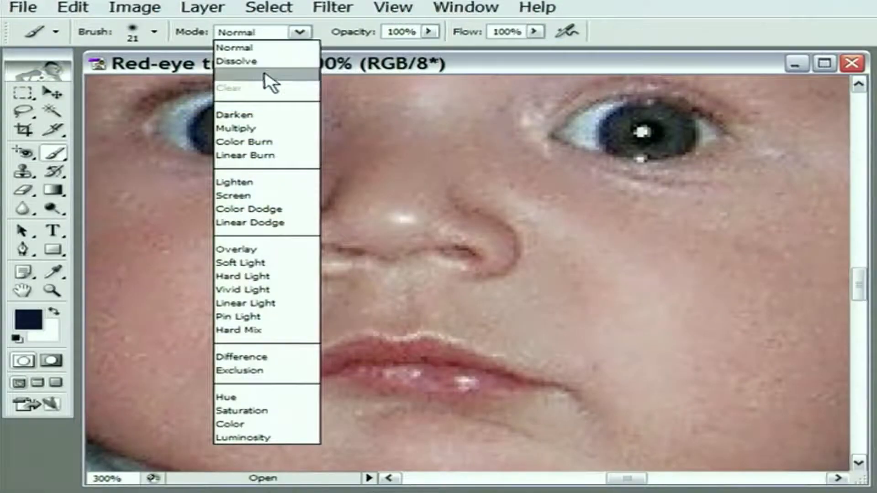
pyautogui.click(258, 424)
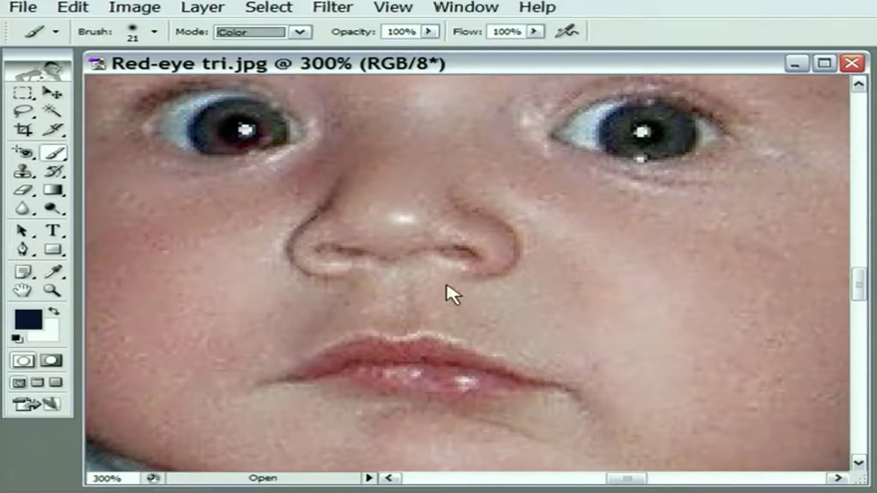
pyautogui.click(225, 129)
pyautogui.moveTo(223, 125)
pyautogui.mouseDown()
pyautogui.moveTo(245, 126)
pyautogui.moveTo(246, 137)
pyautogui.moveTo(166, 108)
pyautogui.moveTo(186, 133)
pyautogui.moveTo(192, 116)
pyautogui.moveTo(161, 146)
pyautogui.moveTo(151, 122)
pyautogui.moveTo(188, 153)
pyautogui.moveTo(196, 124)
pyautogui.moveTo(245, 127)
pyautogui.moveTo(231, 151)
pyautogui.mouseUp()
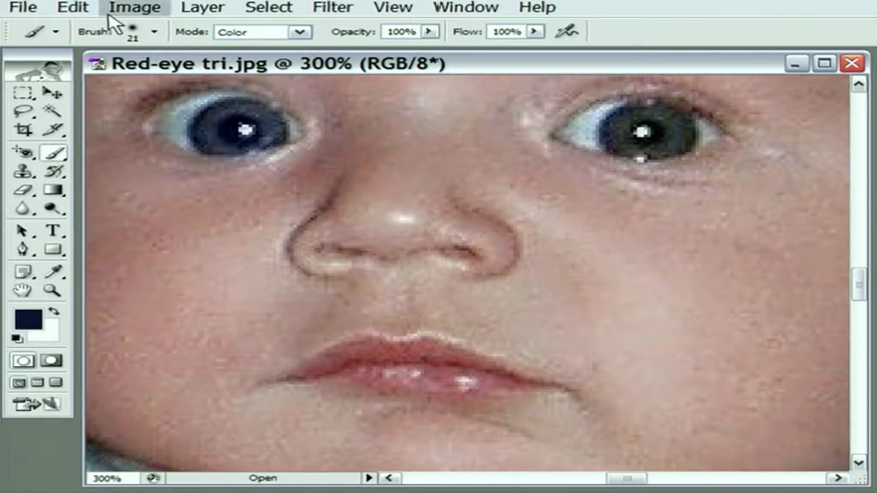
# Step: Fade the blue brush stroke to 40% opacity in Color mode, keeping the eye in view while adjusting
pyautogui.click(73, 7)
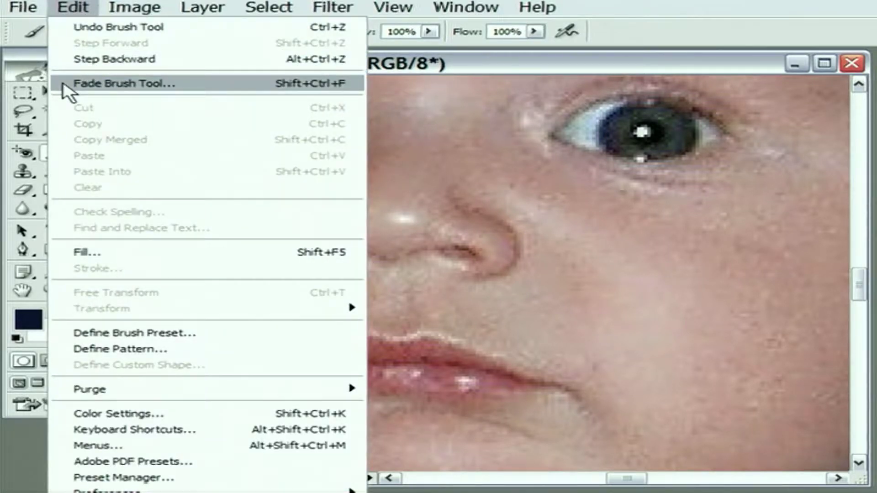
pyautogui.click(64, 84)
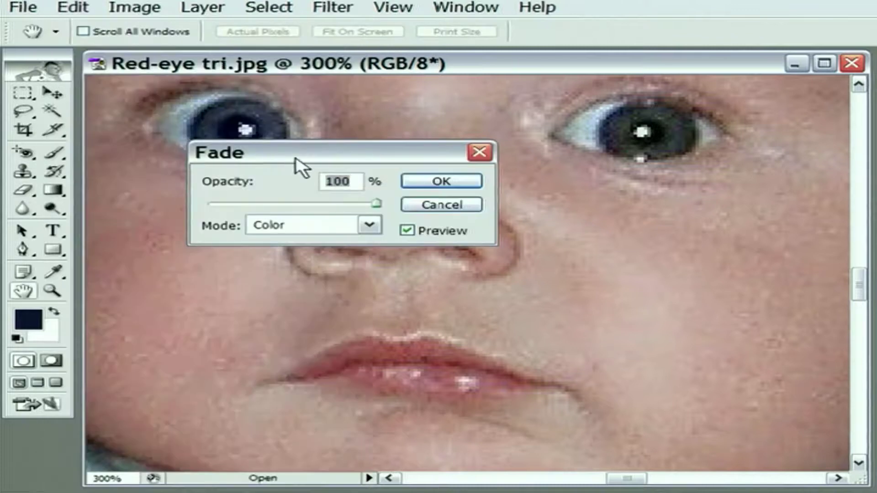
pyautogui.moveTo(302, 158)
pyautogui.mouseDown()
pyautogui.moveTo(348, 158)
pyautogui.moveTo(492, 113)
pyautogui.mouseUp()
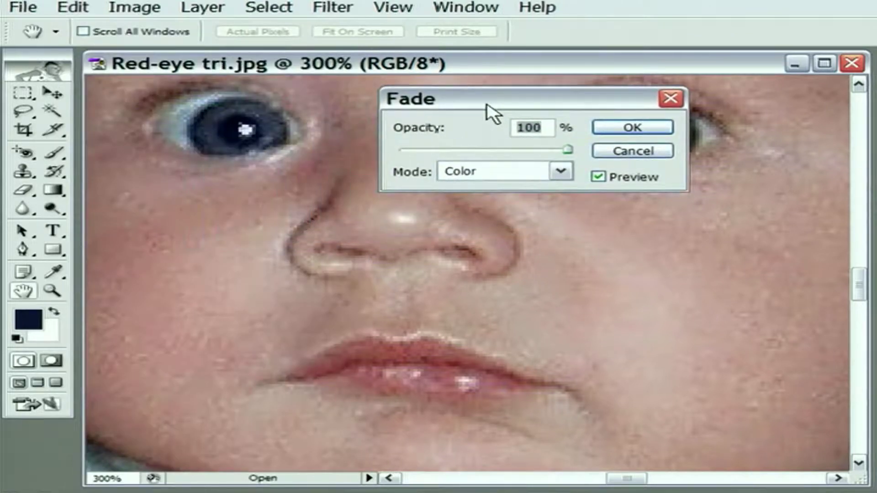
pyautogui.hotkey('shift', 'Down')
pyautogui.hotkey('shift', 'Down')
pyautogui.hotkey('shift', 'Down')
pyautogui.hotkey('shift', 'Down')
pyautogui.hotkey('shift', 'Down')
pyautogui.hotkey('shift', 'Down')
pyautogui.hotkey('shift', 'Down')
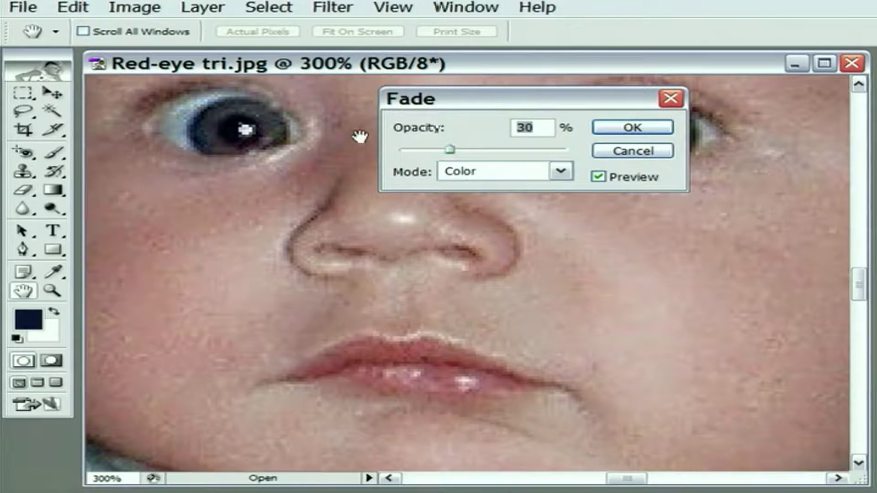
pyautogui.hotkey('shift', 'Up')
pyautogui.press('Return')
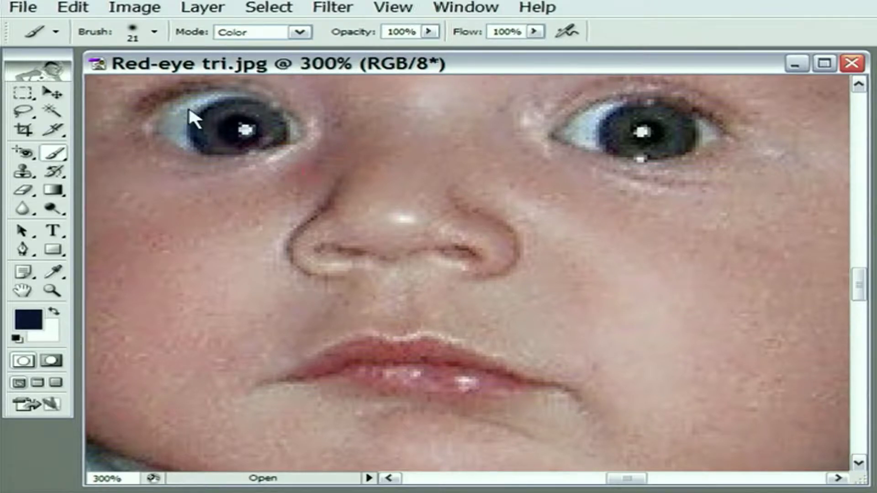
# Step: Fade the brush stroke again, raising its opacity above 40% to strengthen the blue in the baby's right eye
pyautogui.click(72, 7)
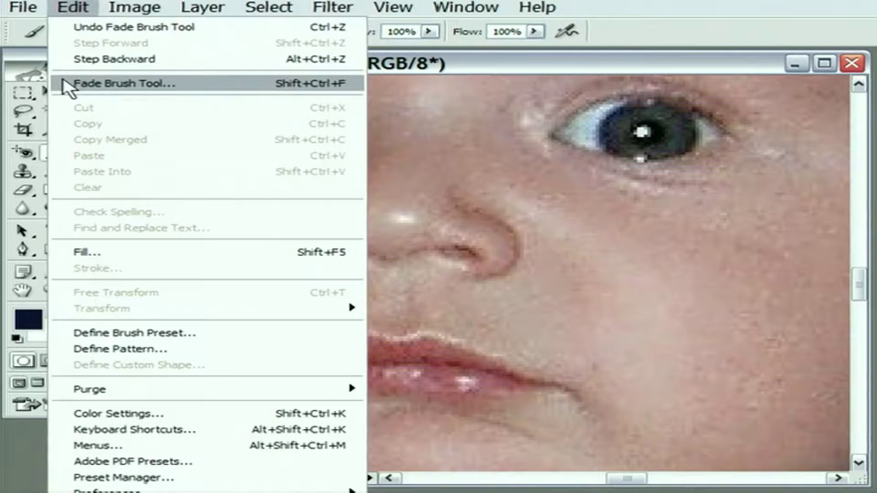
pyautogui.click(66, 85)
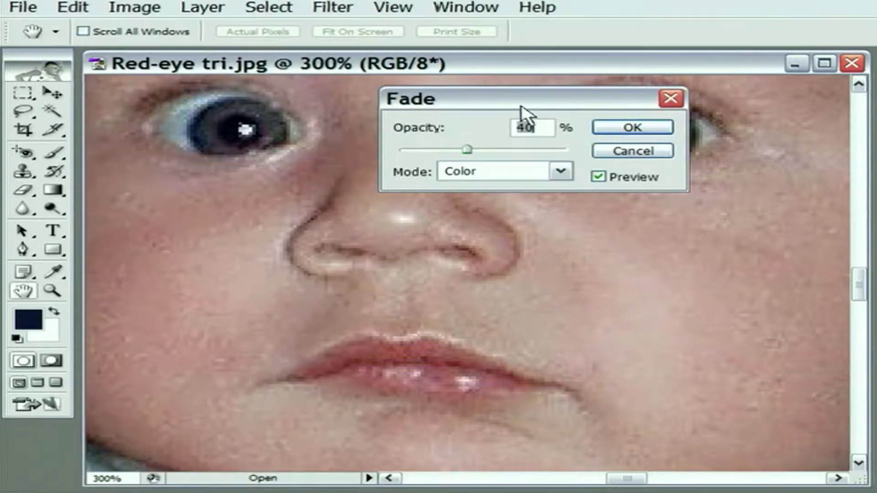
pyautogui.moveTo(462, 148); pyautogui.dragTo(494, 152)
pyautogui.click(634, 127)
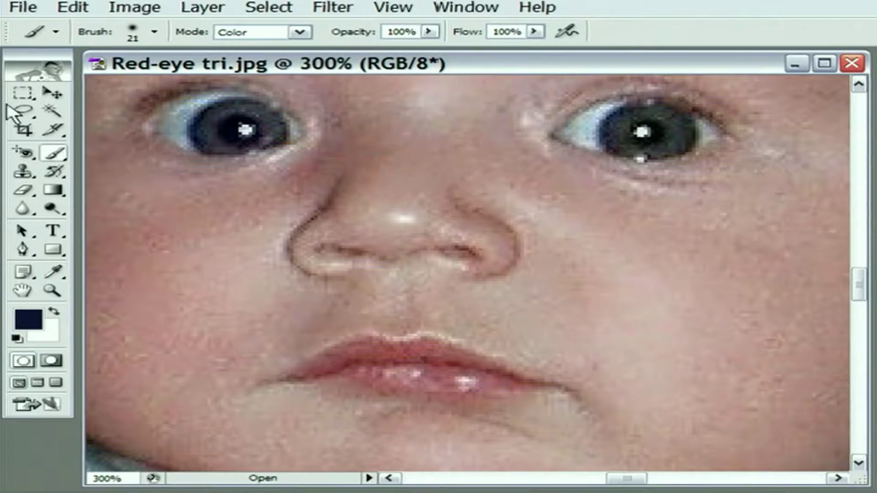
# Step: Make a rectangular marquee selection on the cheek below the baby's right eye, and deselect it
pyautogui.click(23, 93)
pyautogui.moveTo(135, 172); pyautogui.dragTo(243, 240)
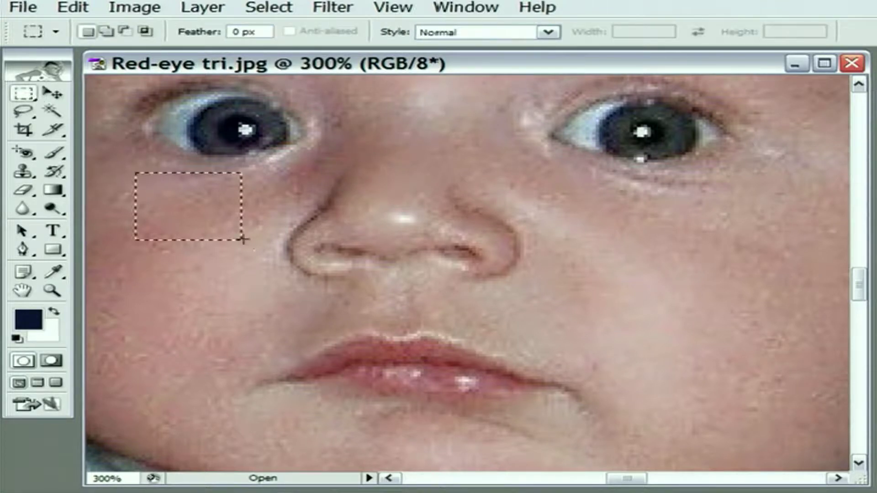
pyautogui.click(274, 231)
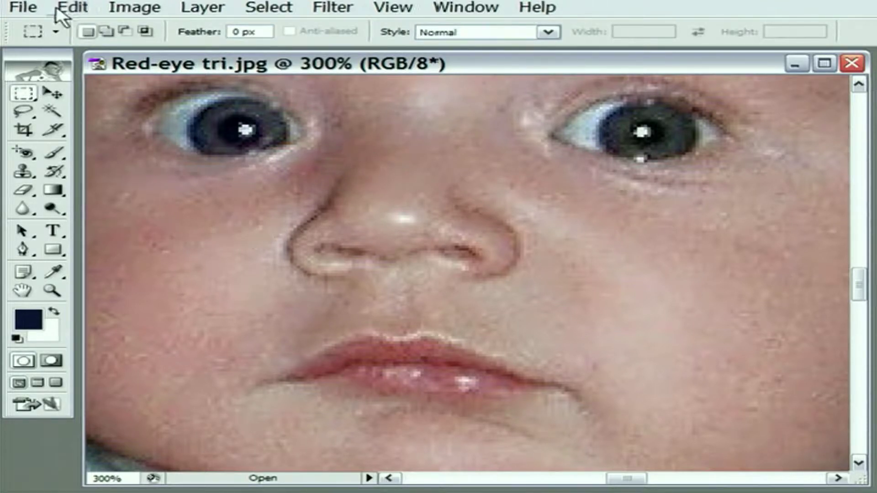
pyautogui.click(71, 7)
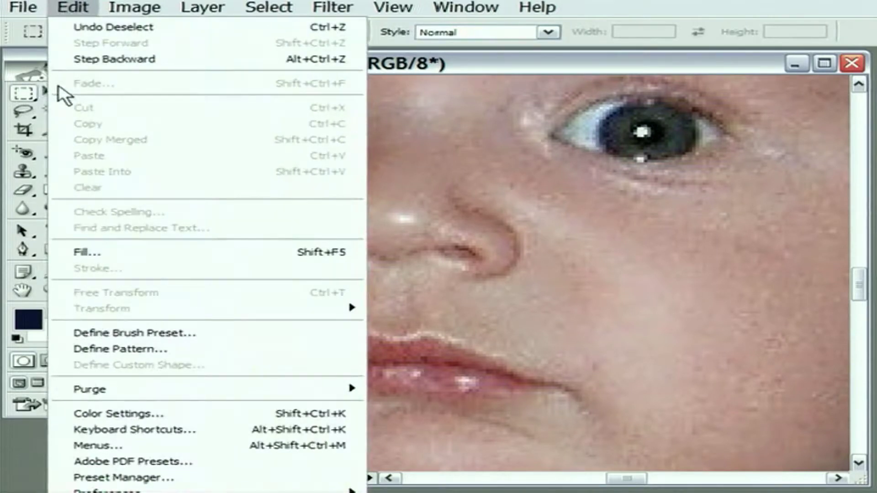
pyautogui.press('Escape')
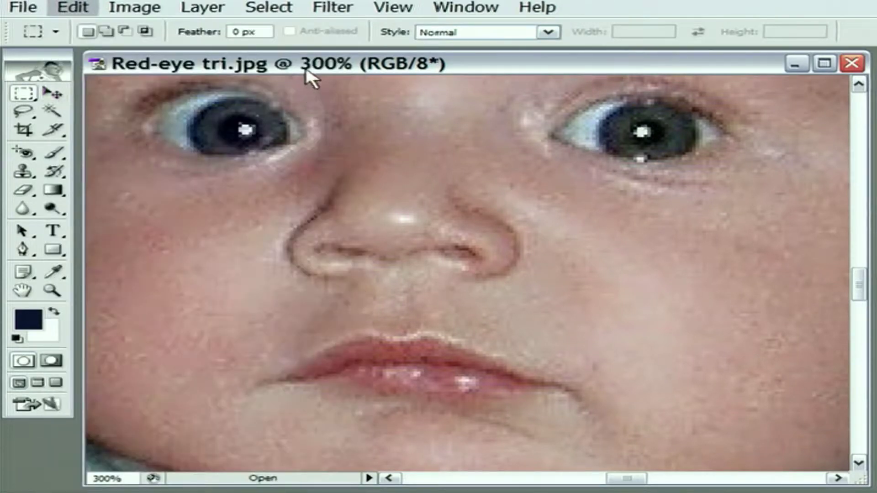
pyautogui.press('Escape')
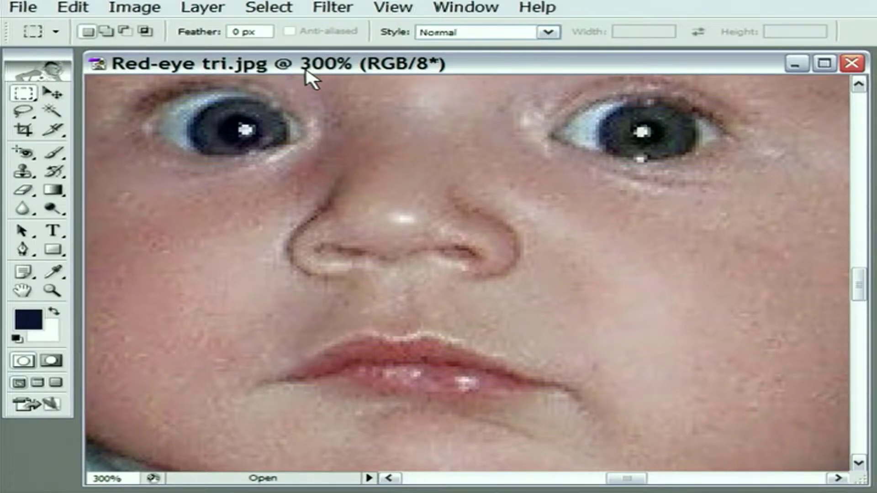
# Step: Switch to the Color Replacement Tool and set its brush diameter to 104 px for working on the whole group photo
pyautogui.click(53, 155)
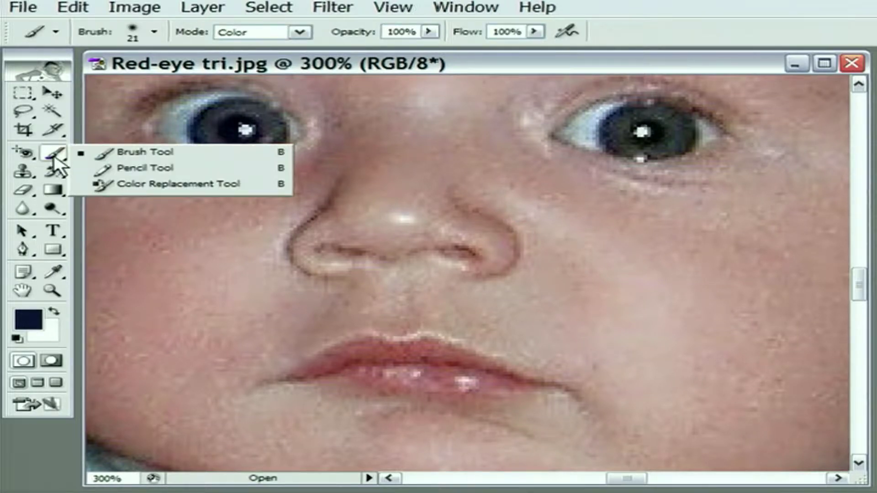
pyautogui.click(201, 186)
pyautogui.hotkey('ctrl', '-')
pyautogui.hotkey('ctrl', '-')
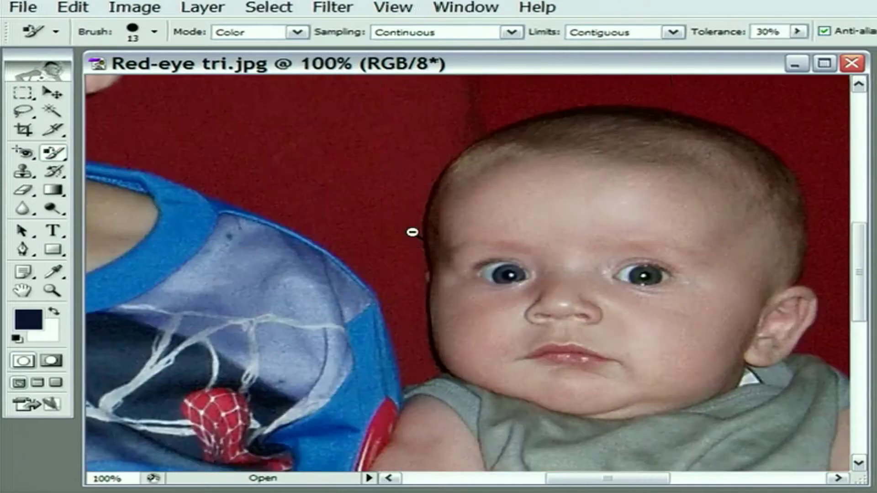
pyautogui.hotkey('ctrl', '-')
pyautogui.hotkey('ctrl', '-')
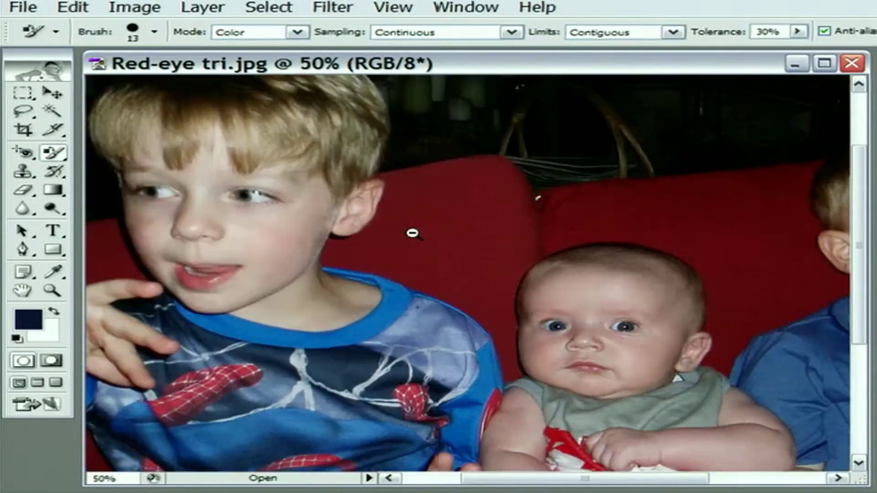
pyautogui.hotkey('ctrl', '-')
pyautogui.moveTo(423, 251); pyautogui.dragTo(371, 170)
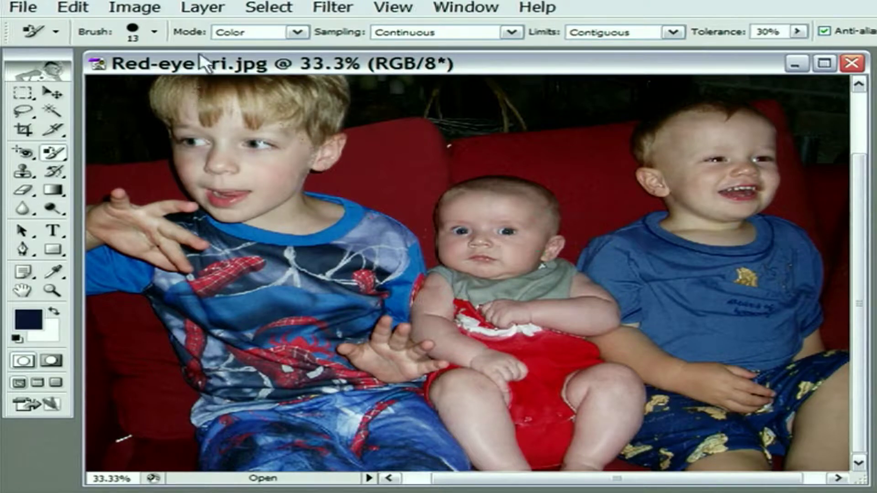
pyautogui.click(152, 33)
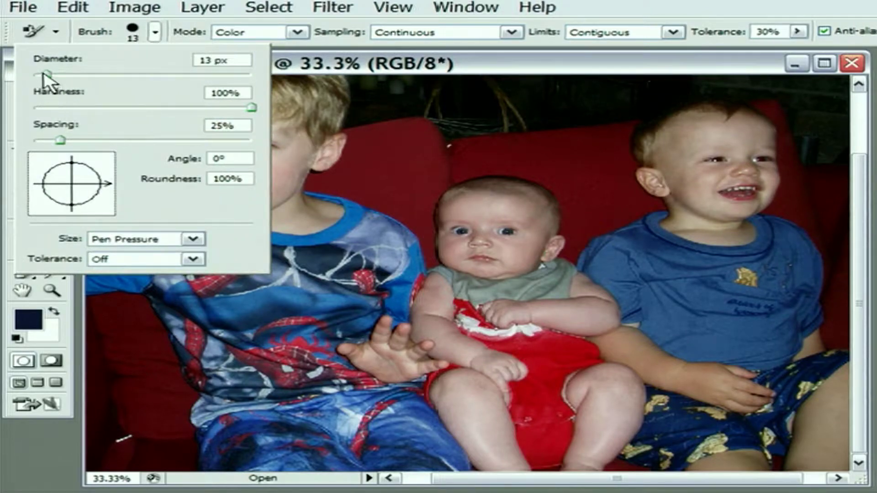
pyautogui.moveTo(46, 74); pyautogui.dragTo(81, 75)
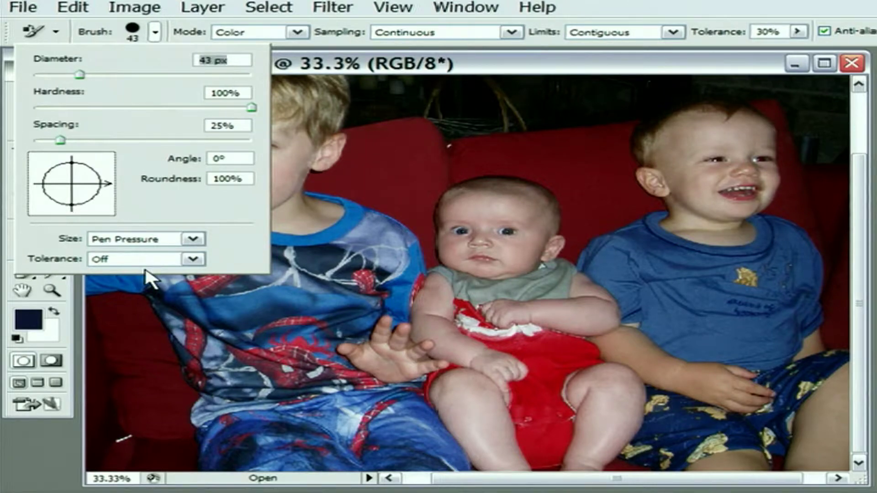
pyautogui.moveTo(80, 74); pyautogui.dragTo(144, 73)
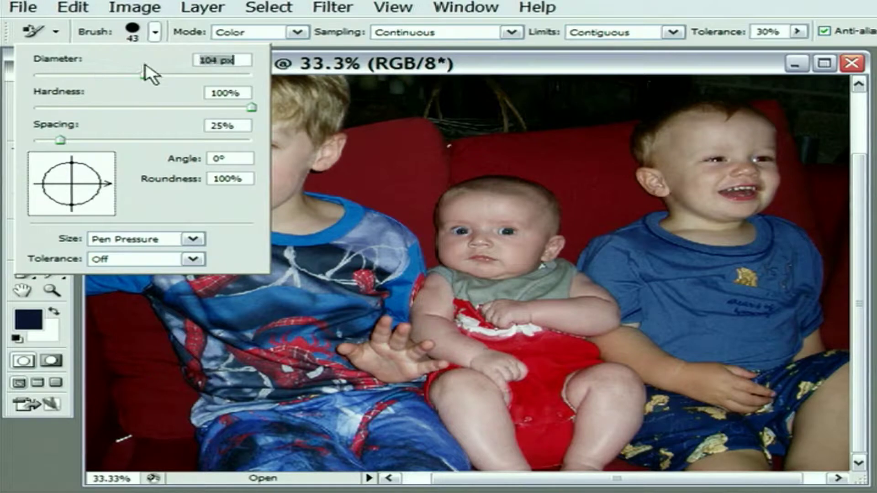
pyautogui.click(359, 184)
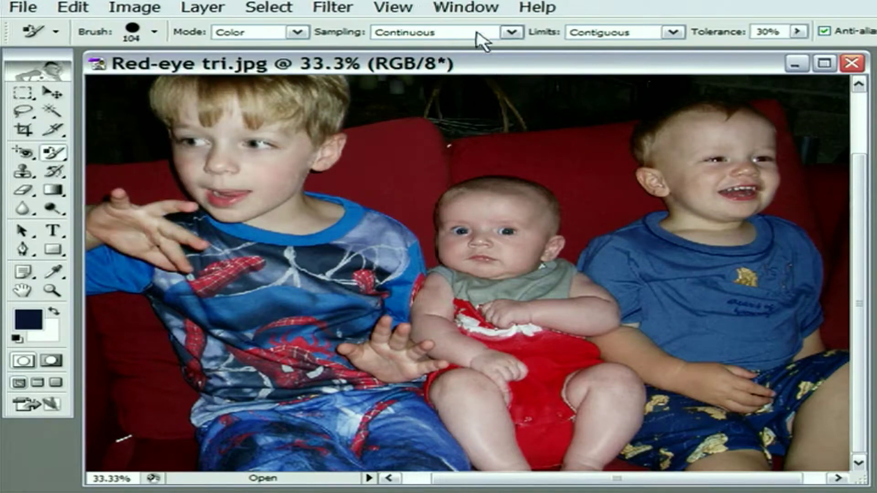
# Step: Display the Swatches palette, pick green as the foreground color, and move the palette clear of the laughing toddler's shirt
pyautogui.click(470, 18)
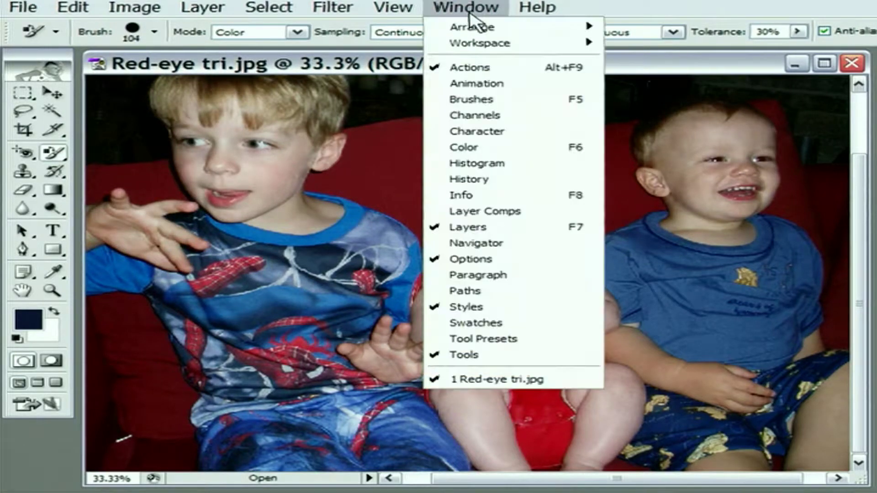
pyautogui.click(515, 324)
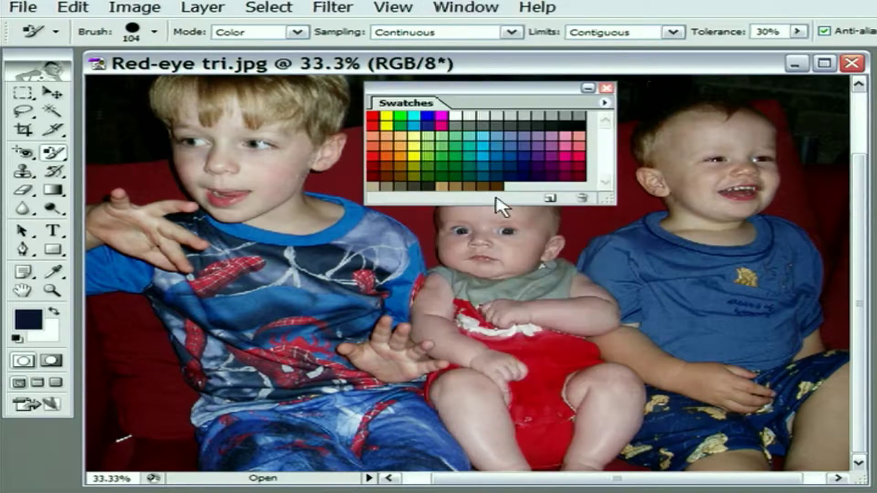
pyautogui.click(457, 152)
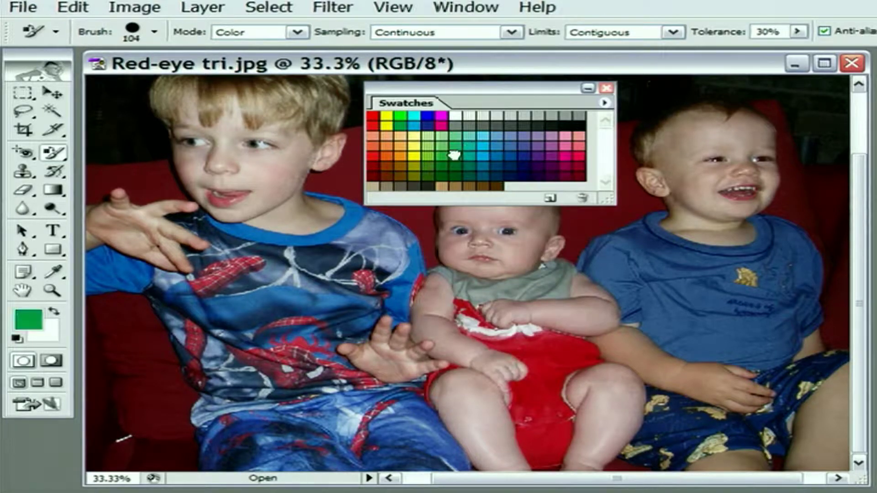
pyautogui.moveTo(505, 94); pyautogui.dragTo(349, 58)
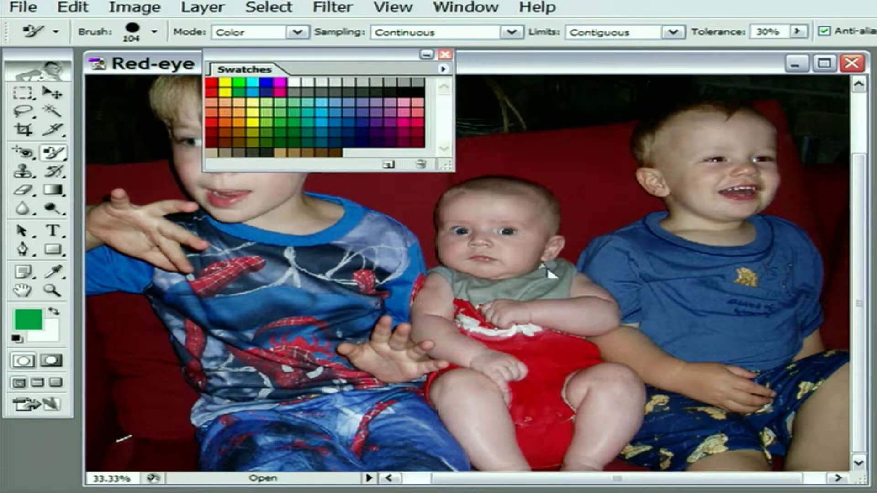
pyautogui.moveTo(642, 233)
pyautogui.mouseDown()
pyautogui.moveTo(687, 251)
pyautogui.moveTo(666, 235)
pyautogui.moveTo(689, 252)
pyautogui.moveTo(767, 253)
pyautogui.moveTo(773, 235)
pyautogui.moveTo(745, 254)
pyautogui.moveTo(771, 241)
pyautogui.moveTo(765, 222)
pyautogui.moveTo(795, 240)
pyautogui.moveTo(795, 259)
pyautogui.moveTo(801, 248)
pyautogui.moveTo(811, 322)
pyautogui.moveTo(788, 354)
pyautogui.moveTo(764, 363)
pyautogui.moveTo(678, 351)
pyautogui.moveTo(590, 272)
pyautogui.moveTo(595, 243)
pyautogui.moveTo(632, 231)
pyautogui.moveTo(591, 238)
pyautogui.moveTo(600, 201)
pyautogui.mouseUp()
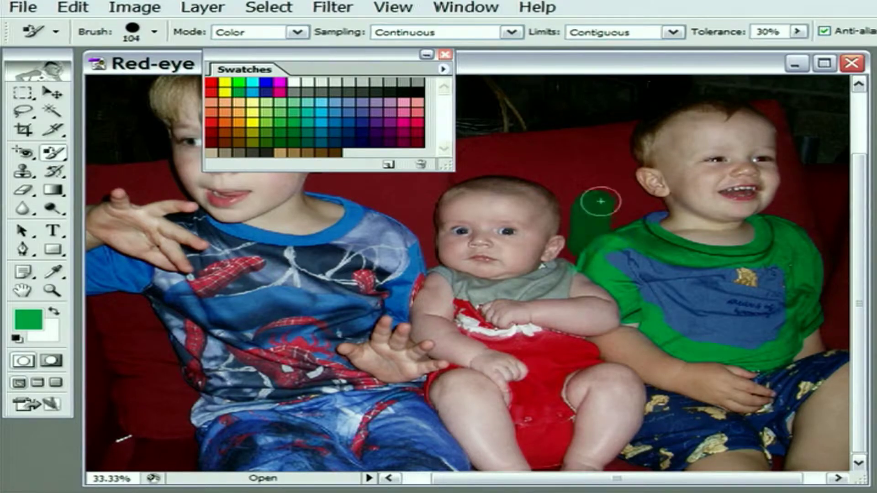
pyautogui.hotkey('ctrl', 'alt', 'z')
pyautogui.hotkey('ctrl', 'alt', 'z')
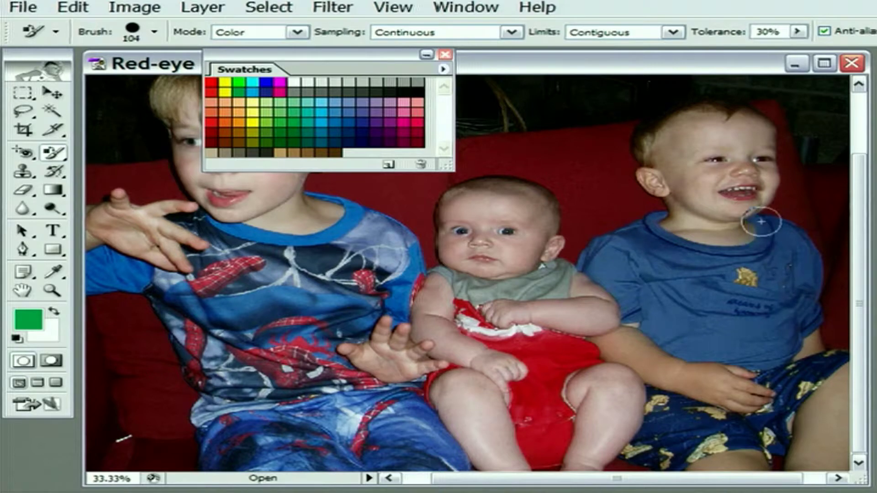
# Step: Recolor the laughing toddler's blue shirt green with Continuous sampling, undoing the stray strokes on his arm and the sofa
pyautogui.moveTo(761, 222)
pyautogui.mouseDown()
pyautogui.moveTo(780, 222)
pyautogui.moveTo(807, 250)
pyautogui.moveTo(804, 289)
pyautogui.moveTo(805, 273)
pyautogui.moveTo(777, 268)
pyautogui.moveTo(774, 236)
pyautogui.moveTo(716, 265)
pyautogui.moveTo(798, 311)
pyautogui.moveTo(802, 300)
pyautogui.moveTo(812, 318)
pyautogui.moveTo(798, 322)
pyautogui.moveTo(786, 350)
pyautogui.moveTo(765, 363)
pyautogui.moveTo(700, 353)
pyautogui.moveTo(672, 375)
pyautogui.mouseUp()
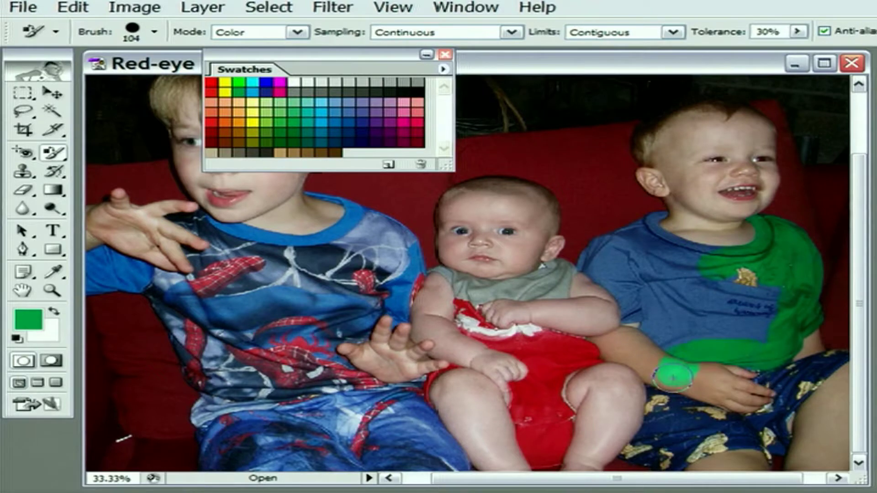
pyautogui.hotkey('ctrl', 'z')
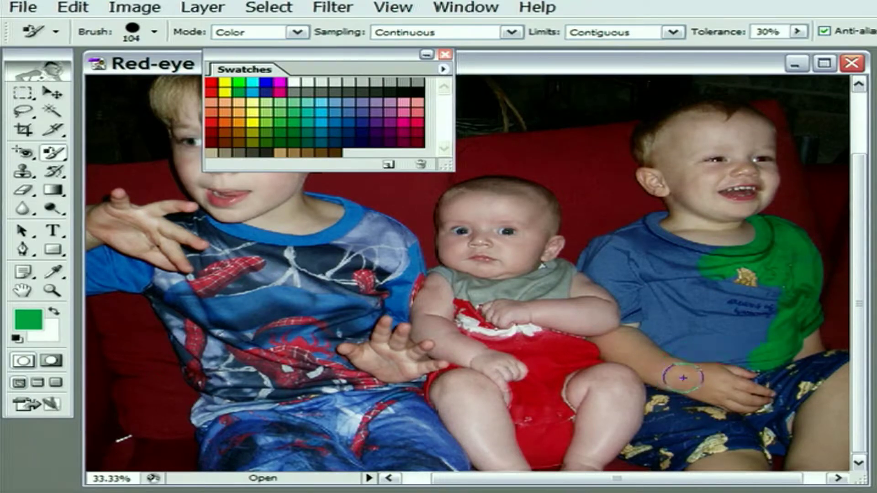
pyautogui.moveTo(689, 349)
pyautogui.mouseDown()
pyautogui.moveTo(775, 289)
pyautogui.moveTo(717, 277)
pyautogui.moveTo(654, 332)
pyautogui.moveTo(640, 300)
pyautogui.moveTo(628, 311)
pyautogui.moveTo(609, 270)
pyautogui.moveTo(685, 263)
pyautogui.moveTo(664, 248)
pyautogui.moveTo(716, 253)
pyautogui.moveTo(647, 241)
pyautogui.moveTo(659, 238)
pyautogui.moveTo(654, 219)
pyautogui.moveTo(637, 241)
pyautogui.moveTo(624, 234)
pyautogui.moveTo(593, 274)
pyautogui.mouseUp()
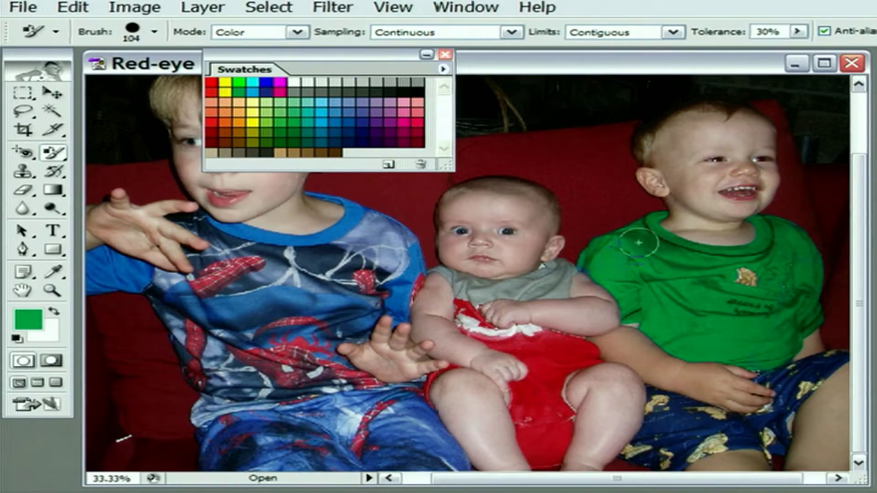
pyautogui.moveTo(639, 243); pyautogui.dragTo(594, 215)
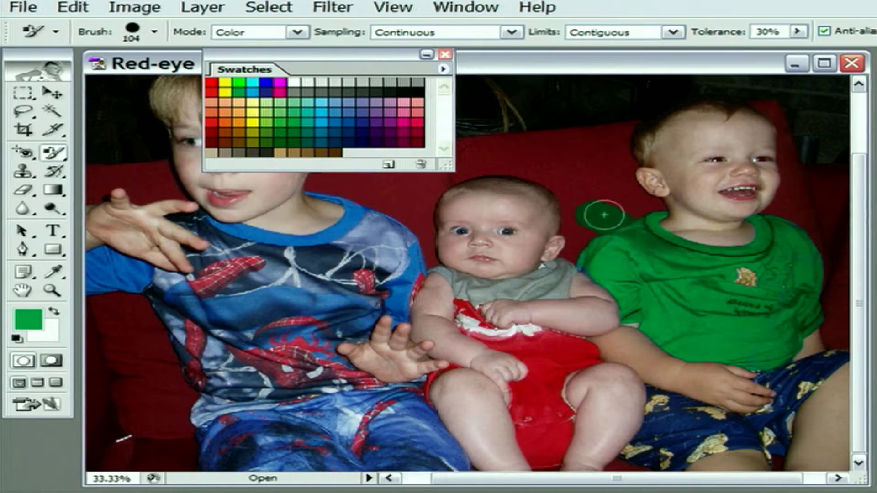
pyautogui.hotkey('ctrl', 'z')
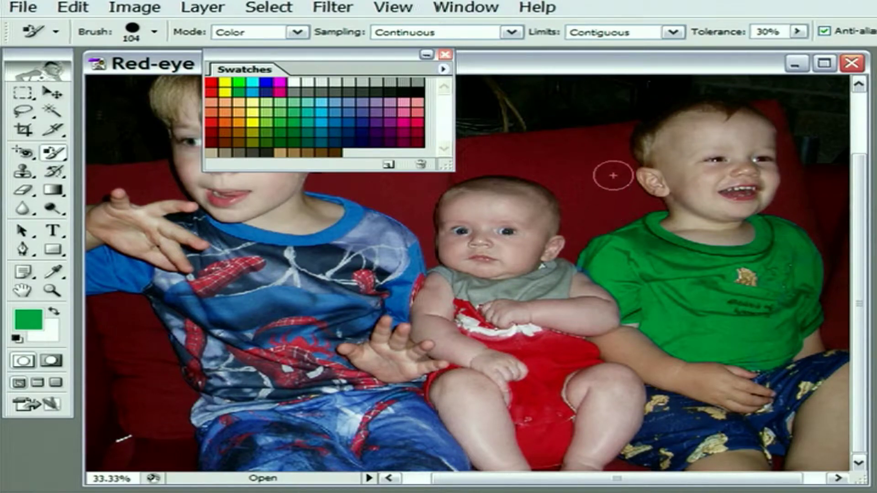
# Step: Set the sampling to Once and paint orange over the red sofa cushion between the baby and the toddler
pyautogui.click(519, 33)
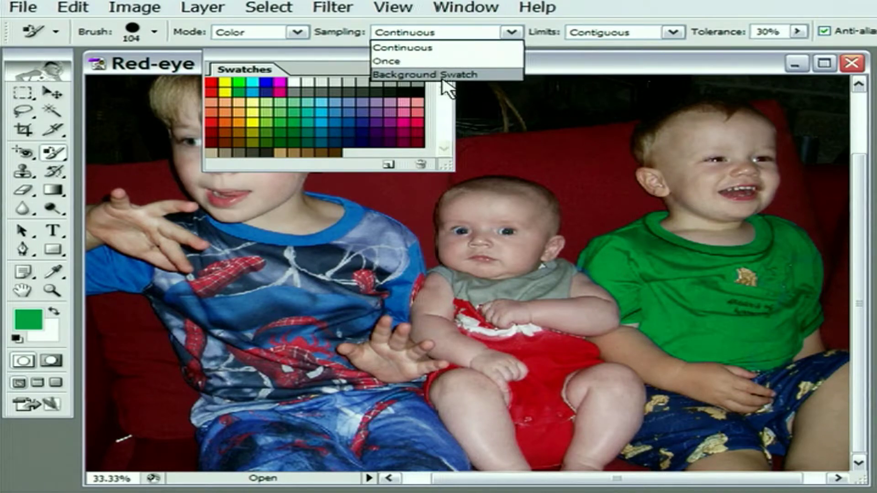
pyautogui.click(429, 62)
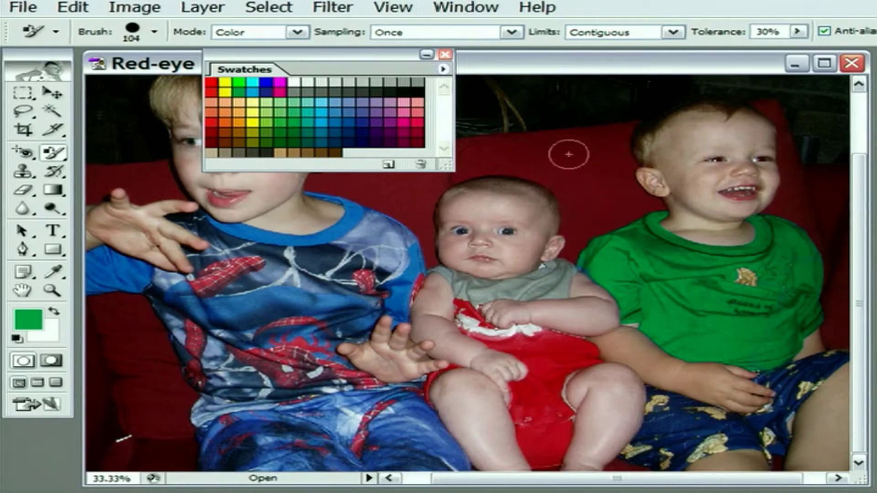
pyautogui.click(241, 120)
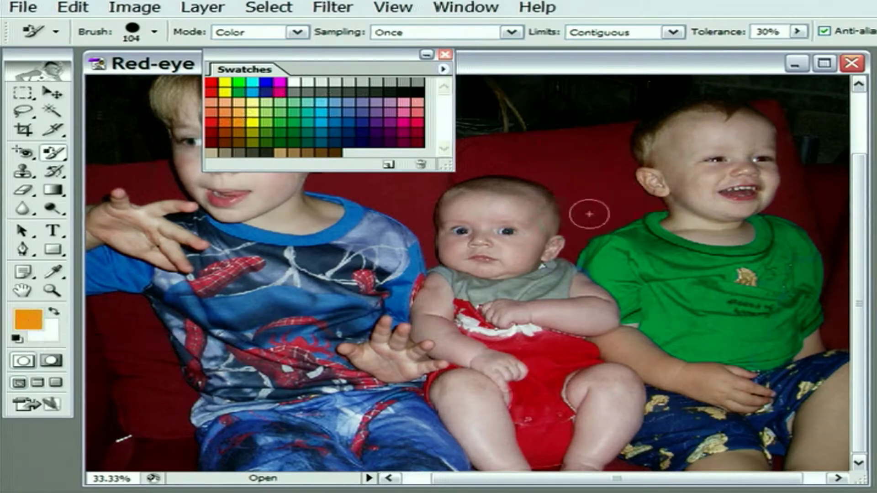
pyautogui.moveTo(587, 212)
pyautogui.mouseDown()
pyautogui.moveTo(573, 196)
pyautogui.moveTo(576, 216)
pyautogui.moveTo(578, 204)
pyautogui.moveTo(588, 222)
pyautogui.moveTo(617, 205)
pyautogui.moveTo(603, 216)
pyautogui.moveTo(645, 203)
pyautogui.mouseUp()
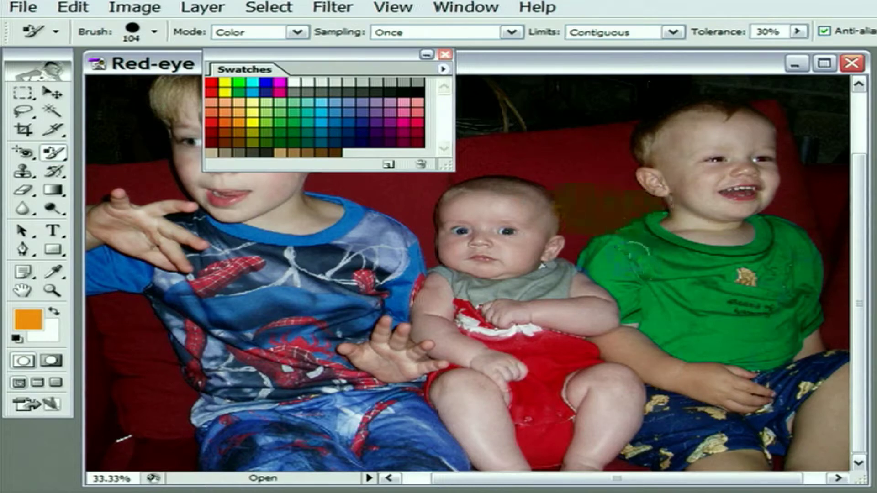
pyautogui.moveTo(610, 219)
pyautogui.mouseDown()
pyautogui.moveTo(609, 195)
pyautogui.moveTo(603, 198)
pyautogui.moveTo(616, 194)
pyautogui.moveTo(587, 178)
pyautogui.moveTo(599, 193)
pyautogui.moveTo(587, 176)
pyautogui.moveTo(597, 188)
pyautogui.moveTo(601, 171)
pyautogui.moveTo(587, 186)
pyautogui.moveTo(623, 188)
pyautogui.moveTo(604, 172)
pyautogui.moveTo(617, 161)
pyautogui.moveTo(614, 169)
pyautogui.moveTo(593, 157)
pyautogui.moveTo(559, 166)
pyautogui.moveTo(569, 181)
pyautogui.moveTo(545, 175)
pyautogui.moveTo(536, 166)
pyautogui.moveTo(545, 165)
pyautogui.moveTo(512, 161)
pyautogui.mouseUp()
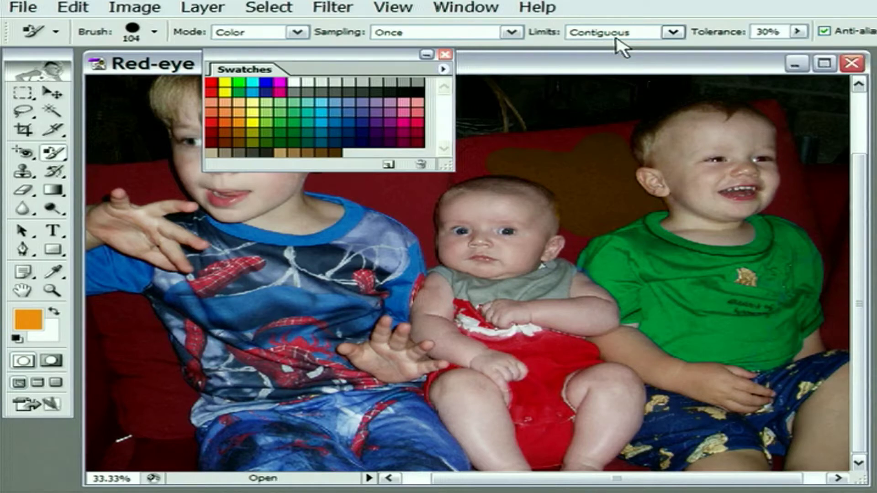
# Step: Set the limits to Find Edges and extend the orange over the rest of the sofa back around the baby, then close the Swatches palette
pyautogui.click(674, 32)
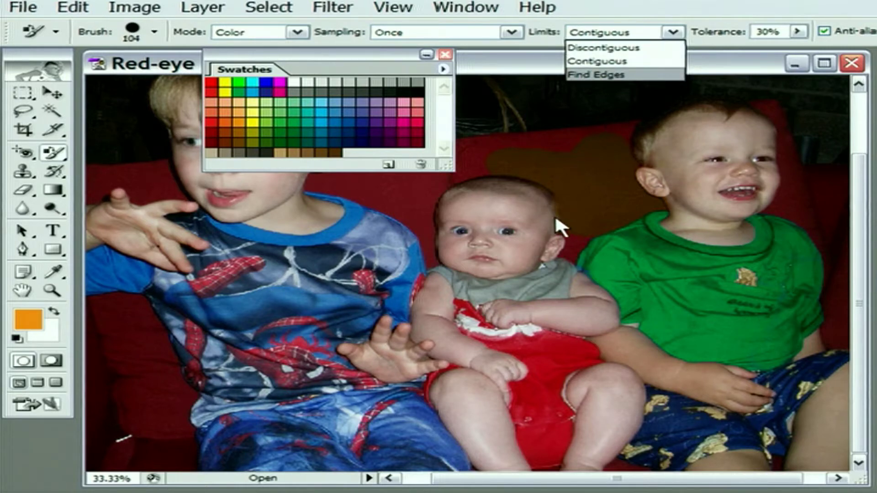
pyautogui.click(593, 74)
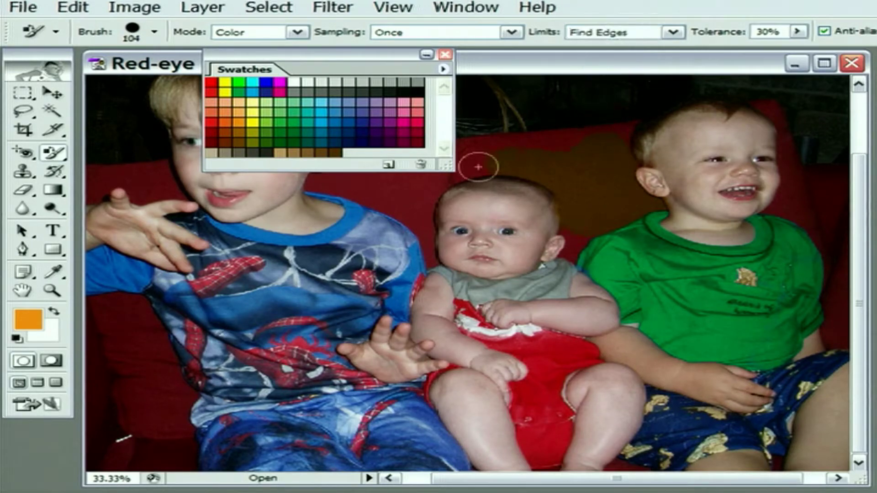
pyautogui.moveTo(488, 168)
pyautogui.mouseDown()
pyautogui.moveTo(427, 183)
pyautogui.moveTo(446, 172)
pyautogui.moveTo(422, 206)
pyautogui.moveTo(407, 209)
pyautogui.moveTo(407, 198)
pyautogui.moveTo(360, 186)
pyautogui.moveTo(406, 199)
pyautogui.moveTo(417, 216)
pyautogui.moveTo(411, 235)
pyautogui.moveTo(429, 244)
pyautogui.moveTo(430, 263)
pyautogui.moveTo(420, 226)
pyautogui.mouseUp()
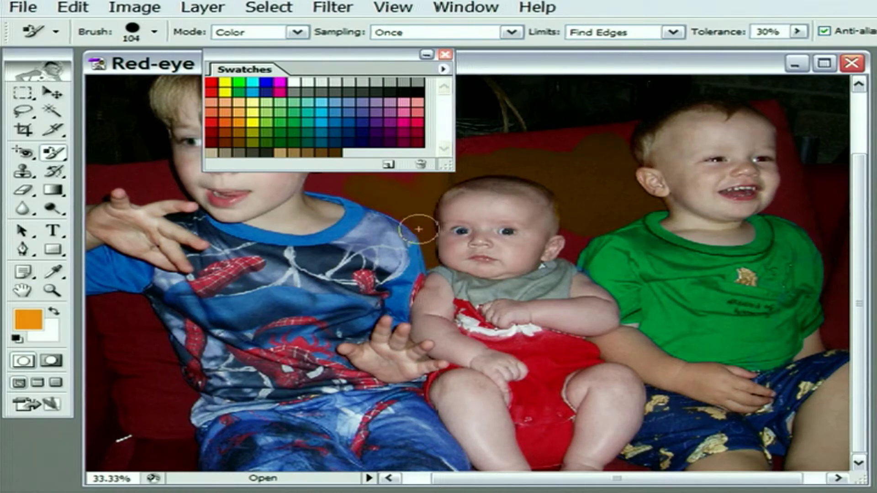
pyautogui.moveTo(570, 238)
pyautogui.mouseDown()
pyautogui.moveTo(566, 261)
pyautogui.moveTo(581, 205)
pyautogui.moveTo(560, 147)
pyautogui.moveTo(527, 160)
pyautogui.moveTo(546, 155)
pyautogui.moveTo(497, 148)
pyautogui.moveTo(590, 127)
pyautogui.moveTo(574, 135)
pyautogui.moveTo(612, 132)
pyautogui.mouseUp()
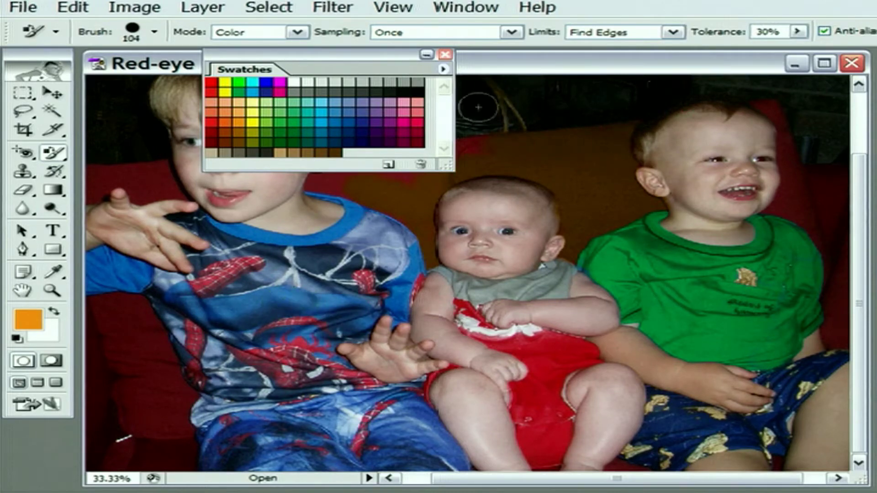
pyautogui.click(445, 54)
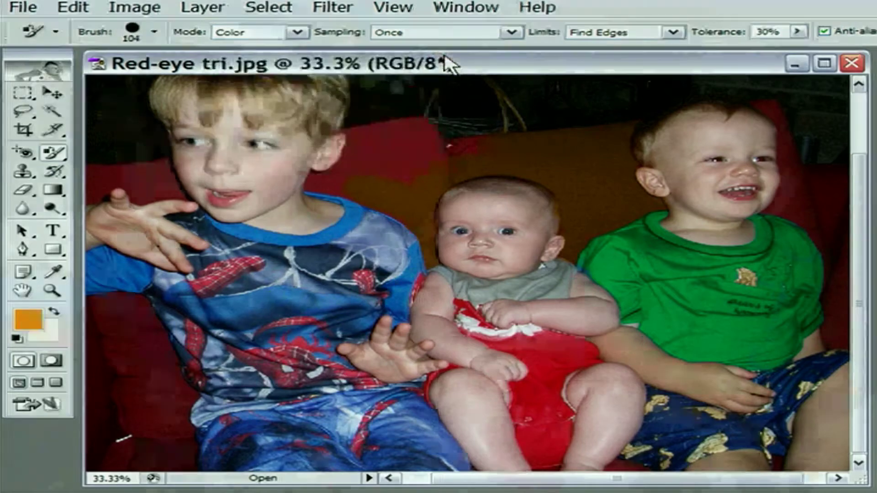